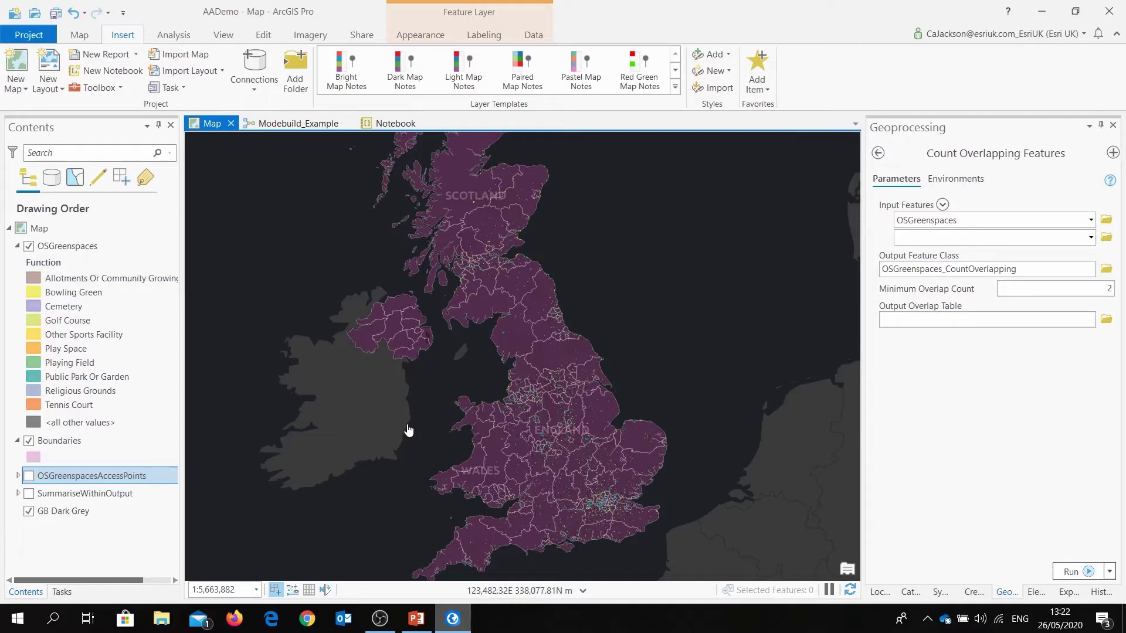
Zoom into the Manchester and Warrington greenspaces, then zoom out to about 1:3,624,885 and pan slightly
{"action": "scroll", "coordinate": [533, 416], "scroll_direction": "up", "scroll_amount": 2}
{"action": "scroll", "coordinate": [534, 416], "scroll_direction": "up", "scroll_amount": 8}
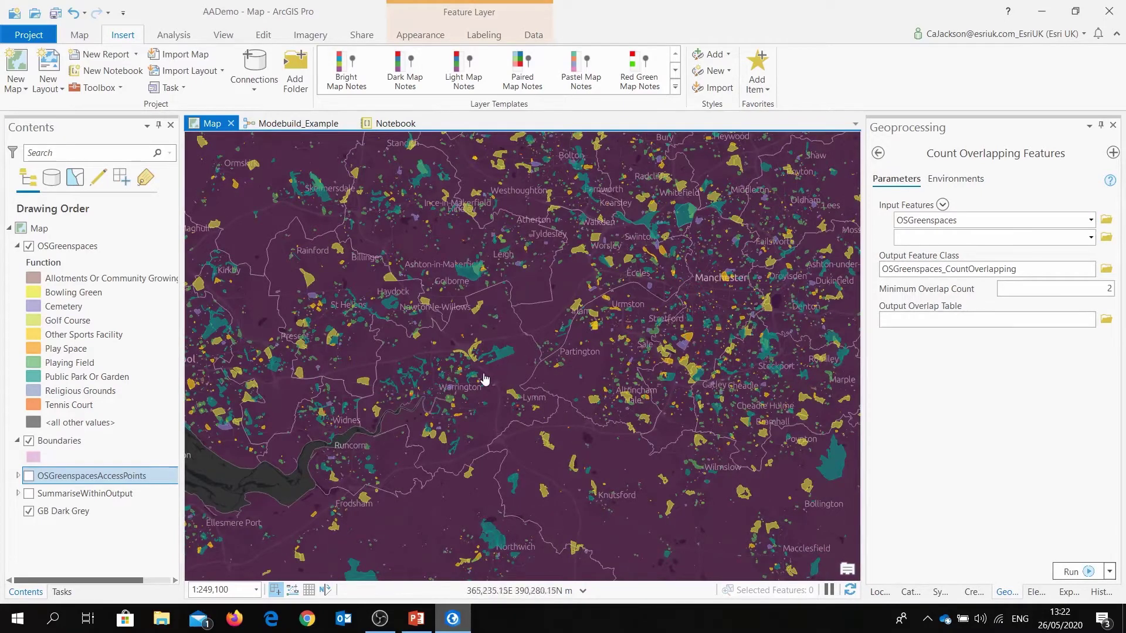
{"action": "scroll", "coordinate": [567, 397], "scroll_direction": "down", "scroll_amount": 1}
{"action": "scroll", "coordinate": [567, 397], "scroll_direction": "down", "scroll_amount": 5}
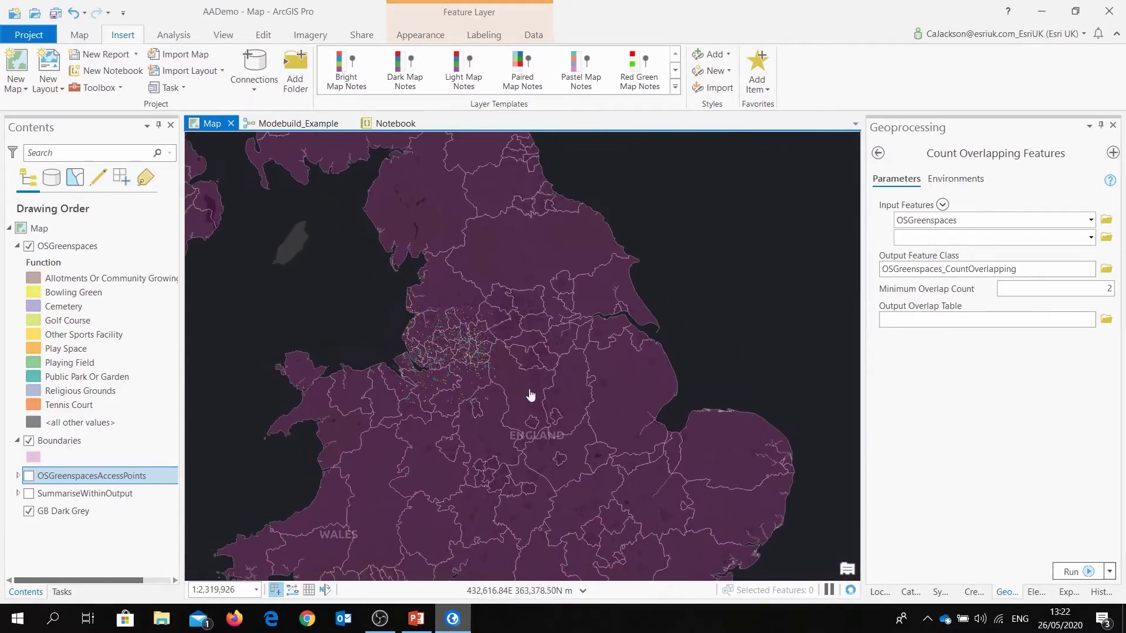
{"action": "scroll", "coordinate": [532, 397], "scroll_direction": "down", "scroll_amount": 1}
{"action": "left_click_drag", "start_coordinate": [535, 398], "coordinate": [575, 421]}
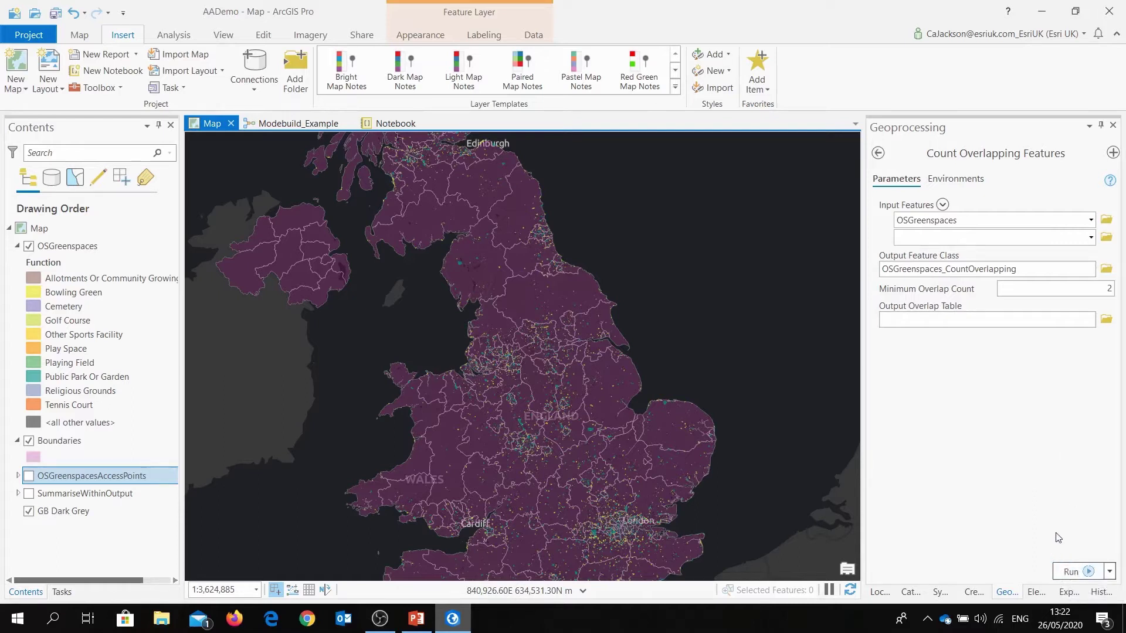
Schedule the tool, trimming the date suffix from the task name and setting Begin On to 28/05/2020
{"action": "left_click", "coordinate": [1110, 571]}
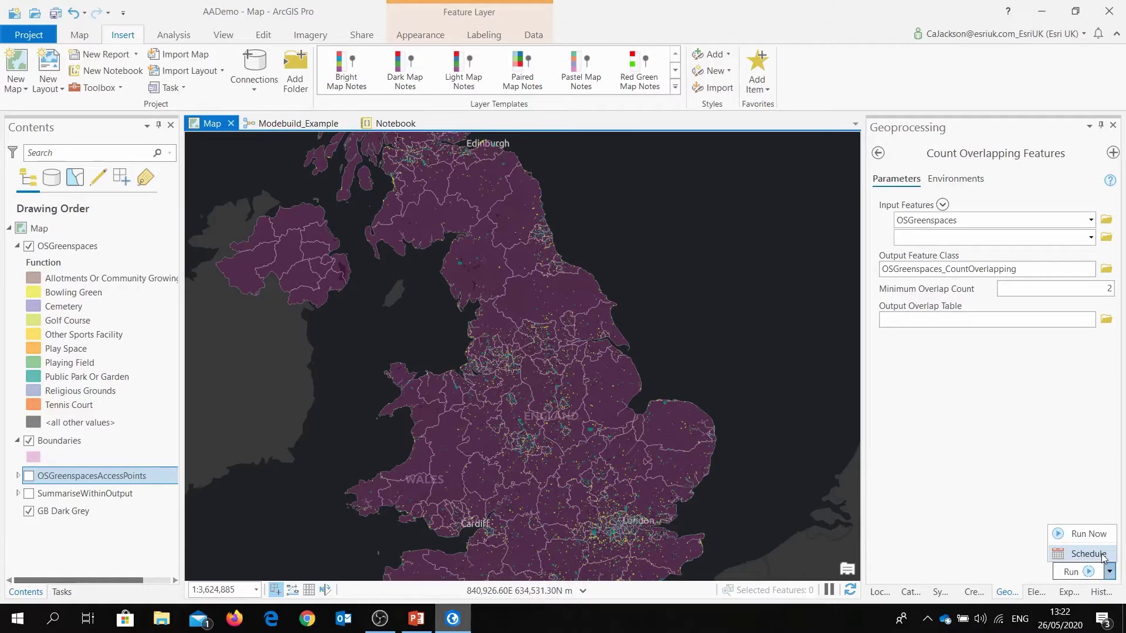
{"action": "left_click", "coordinate": [1088, 554]}
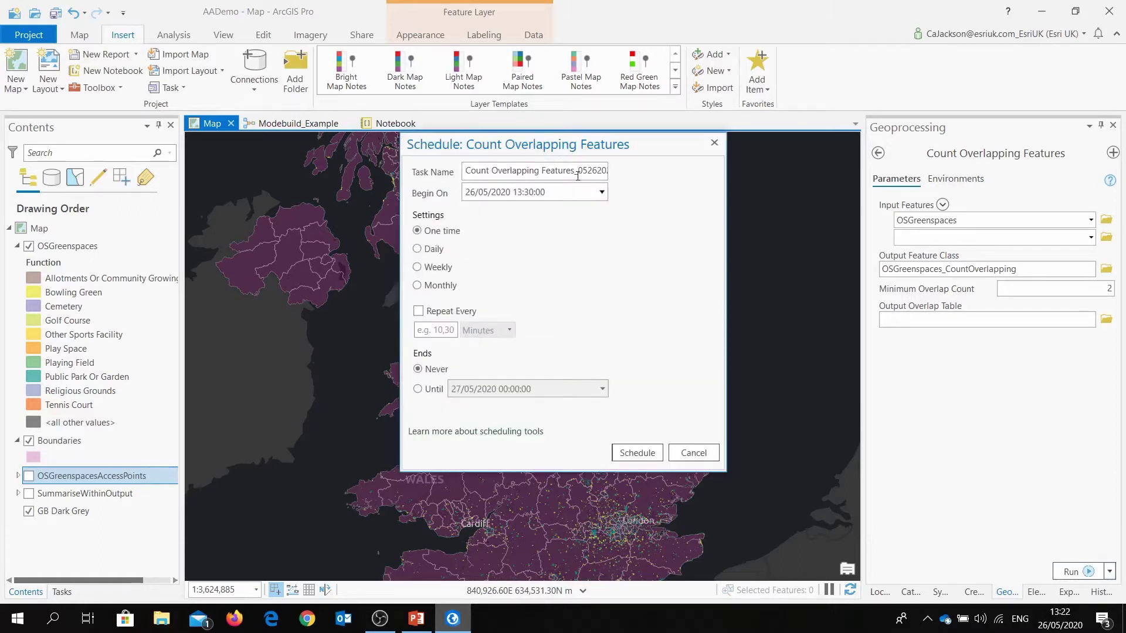
{"action": "left_click_drag", "start_coordinate": [574, 175], "coordinate": [617, 184]}
{"action": "key", "text": "Delete"}
{"action": "left_click", "coordinate": [600, 192]}
{"action": "left_click", "coordinate": [573, 401]}
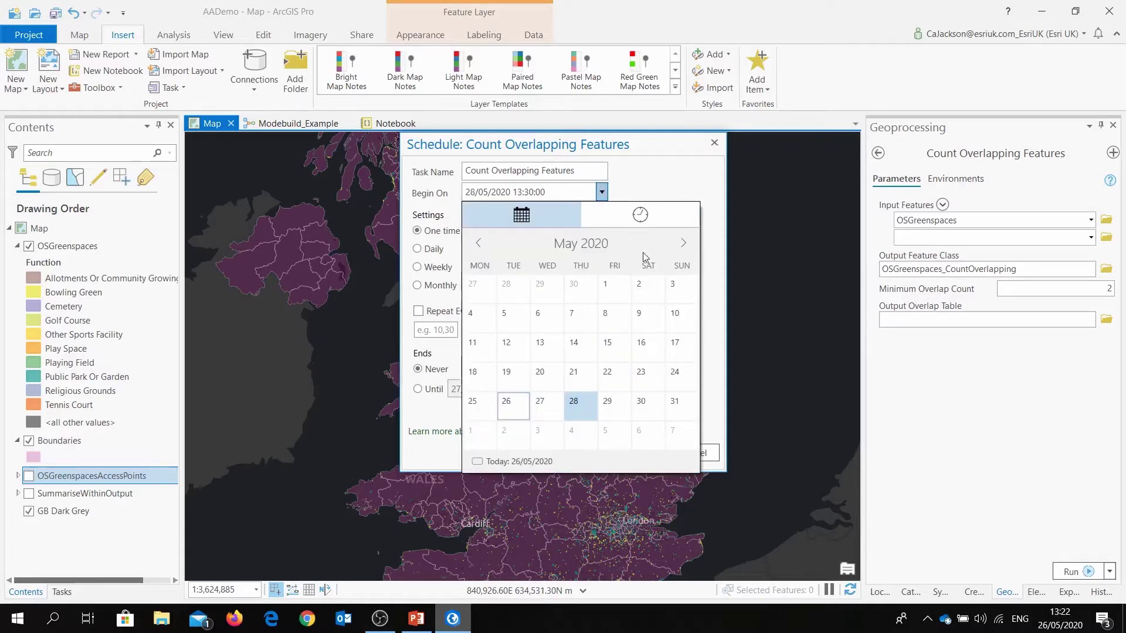
{"action": "left_click", "coordinate": [675, 182]}
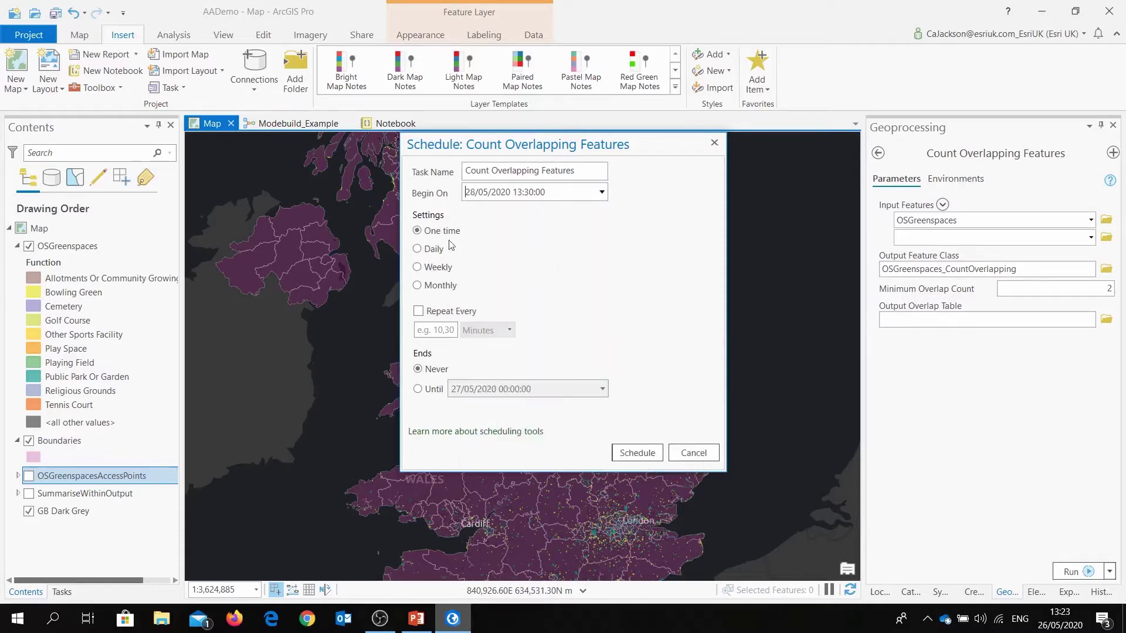
Make it recur weekly every 2 weeks on Monday, Wednesday and Friday, and create the schedule
{"action": "left_click", "coordinate": [417, 268]}
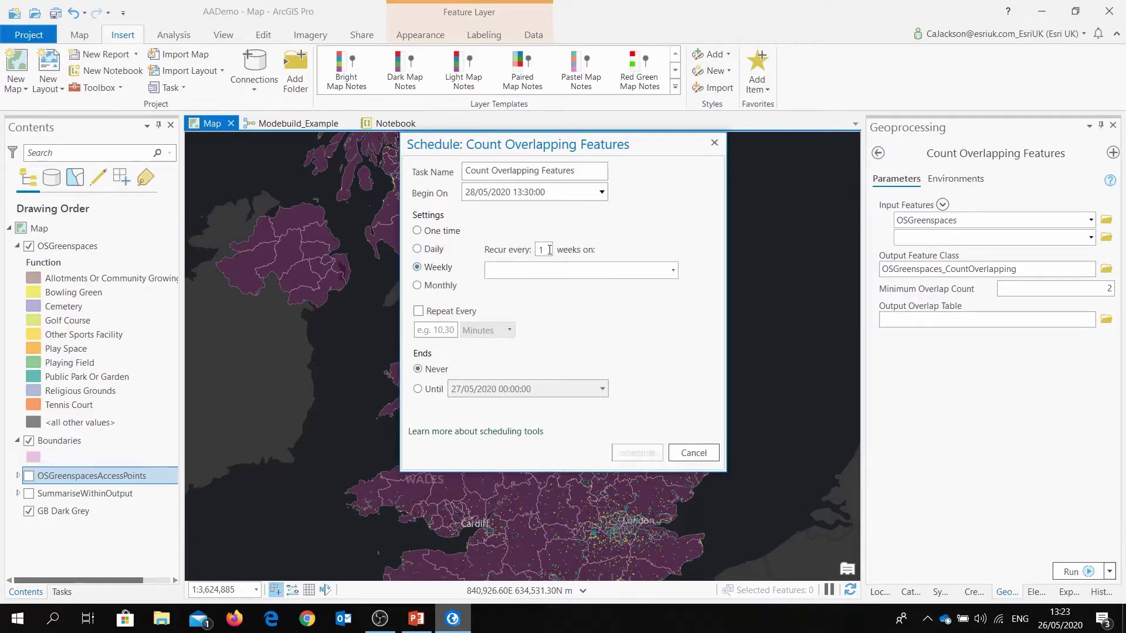
{"action": "left_click_drag", "start_coordinate": [550, 250], "coordinate": [534, 251]}
{"action": "type", "text": "2"}
{"action": "left_click", "coordinate": [672, 270]}
{"action": "left_click", "coordinate": [496, 302]}
{"action": "left_click", "coordinate": [495, 331]}
{"action": "left_click", "coordinate": [498, 361]}
{"action": "left_click", "coordinate": [687, 418]}
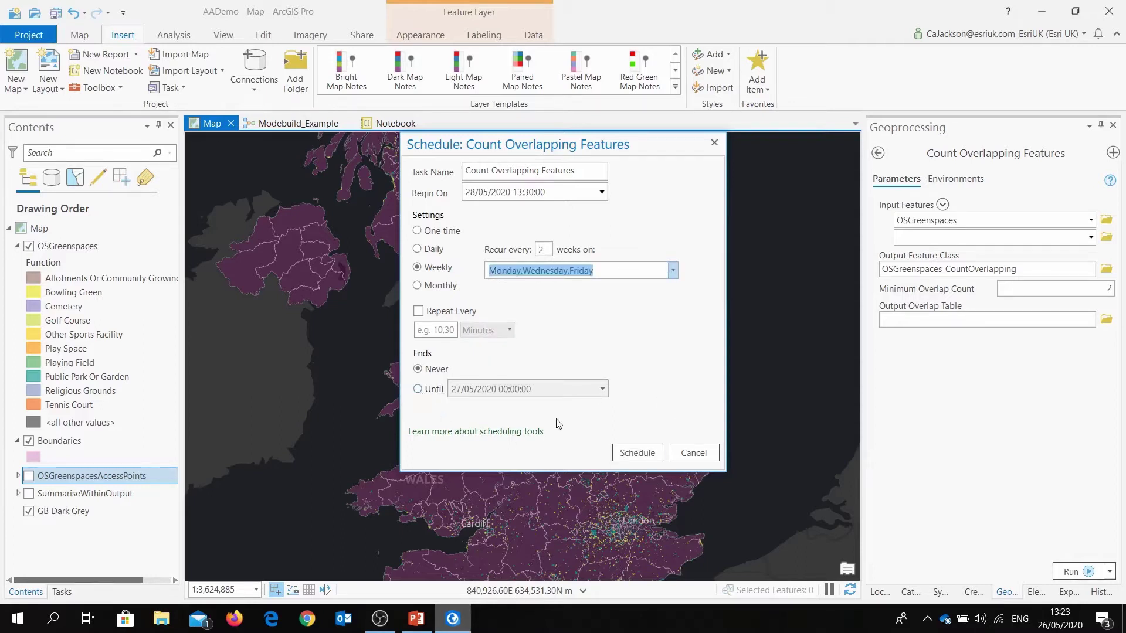
{"action": "left_click", "coordinate": [631, 456]}
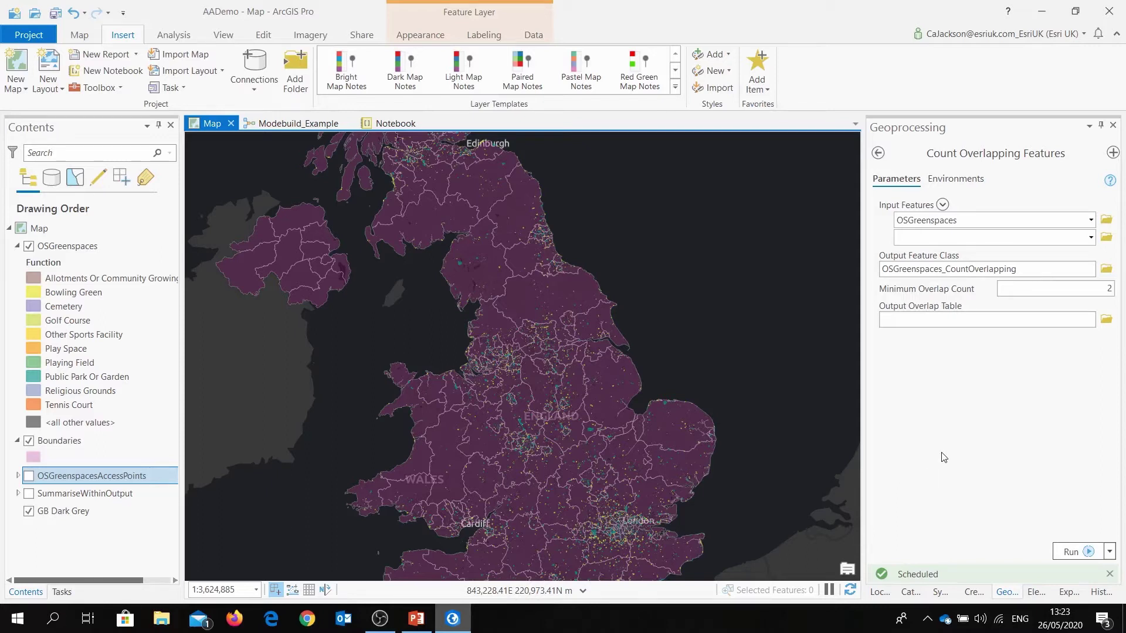
Show the Scheduled Tools list in the geoprocessing History pane
{"action": "left_click", "coordinate": [172, 35]}
{"action": "left_click", "coordinate": [18, 68]}
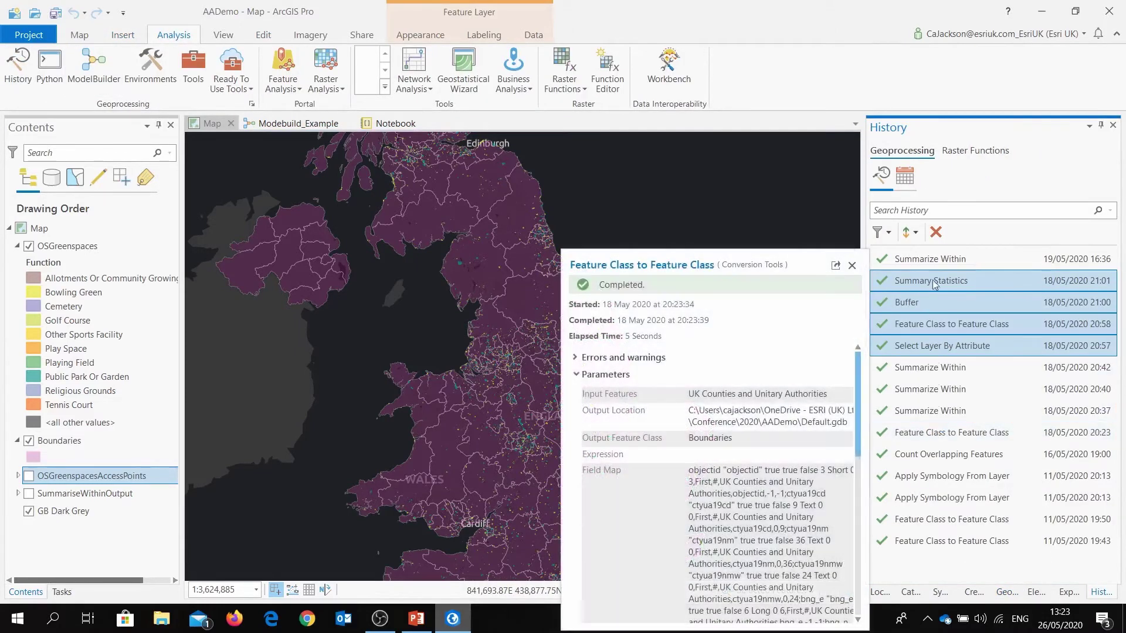
{"action": "left_click", "coordinate": [903, 182]}
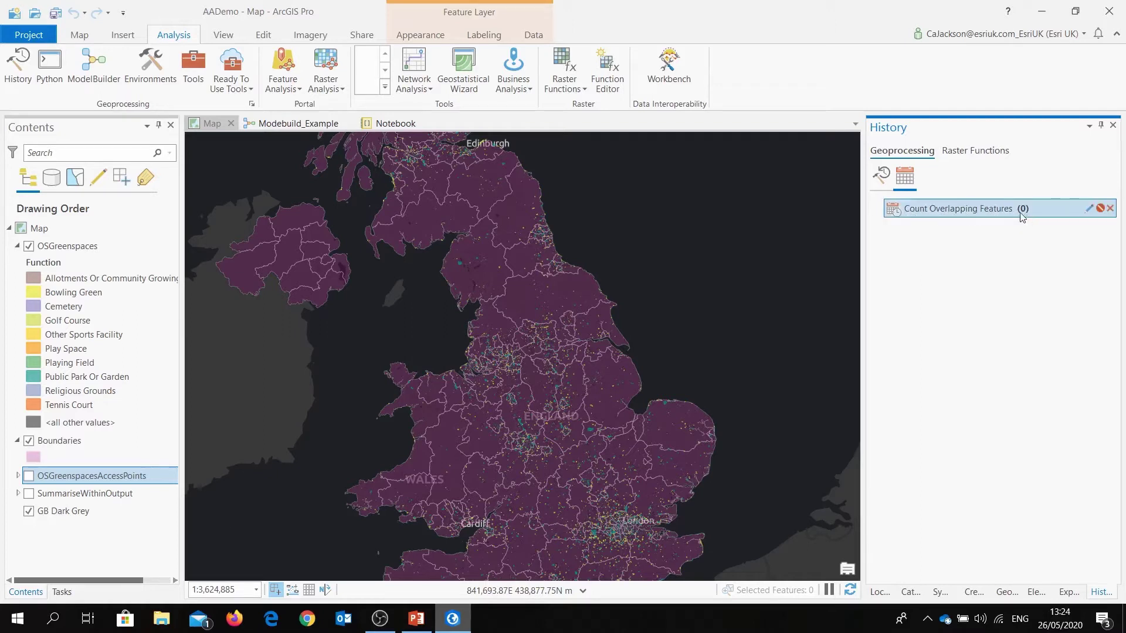
Review the Count Overlapping Features schedule in Edit Schedule, update it, then remove it
{"action": "left_click", "coordinate": [1089, 210]}
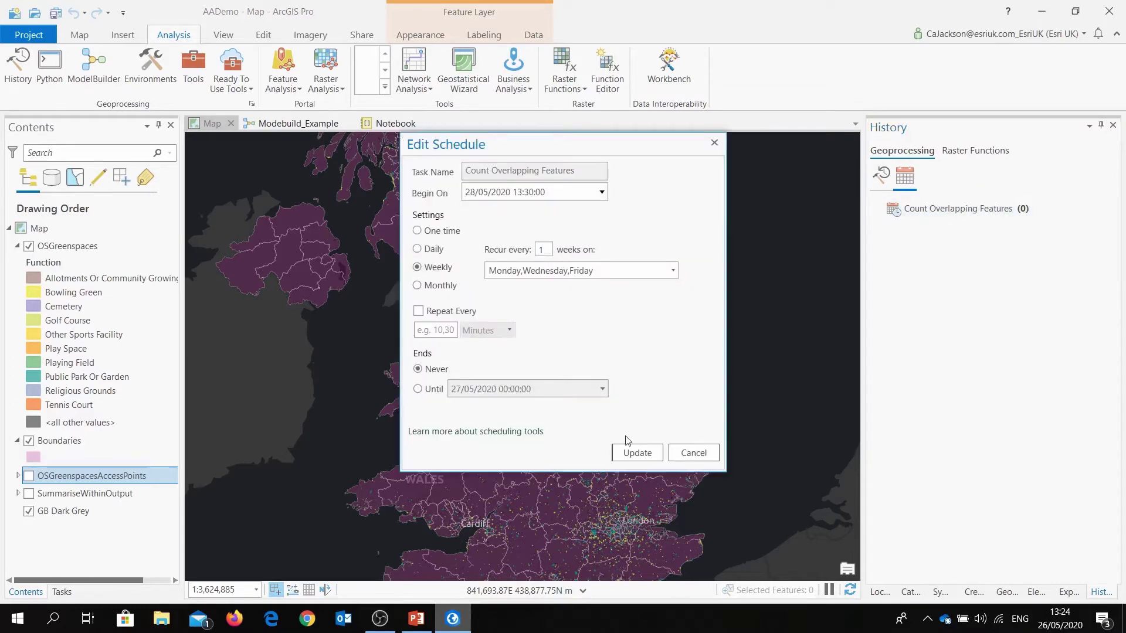
{"action": "left_click", "coordinate": [635, 453]}
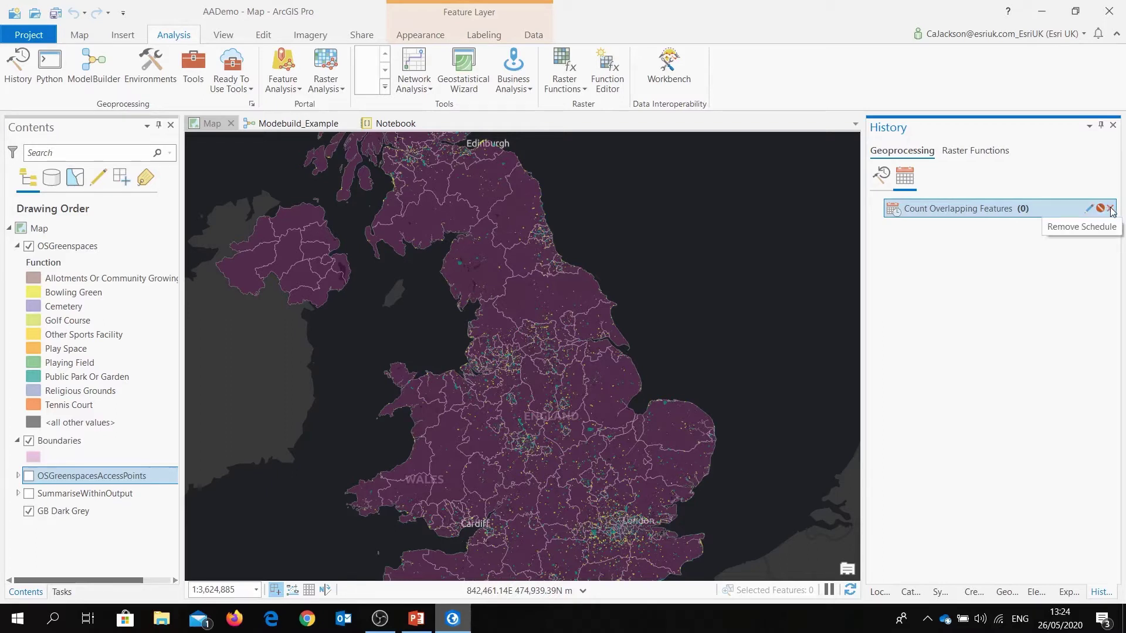
{"action": "left_click", "coordinate": [1109, 209]}
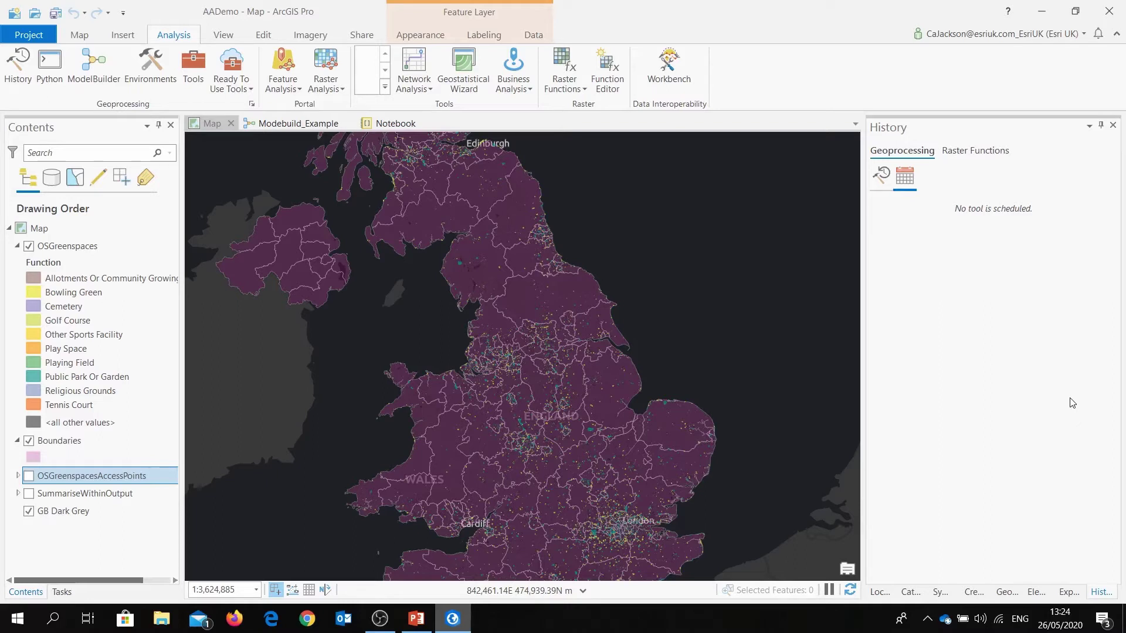
Show the empty Modebuild_Example model view beside the Tool History list of past runs
{"action": "left_click", "coordinate": [303, 125]}
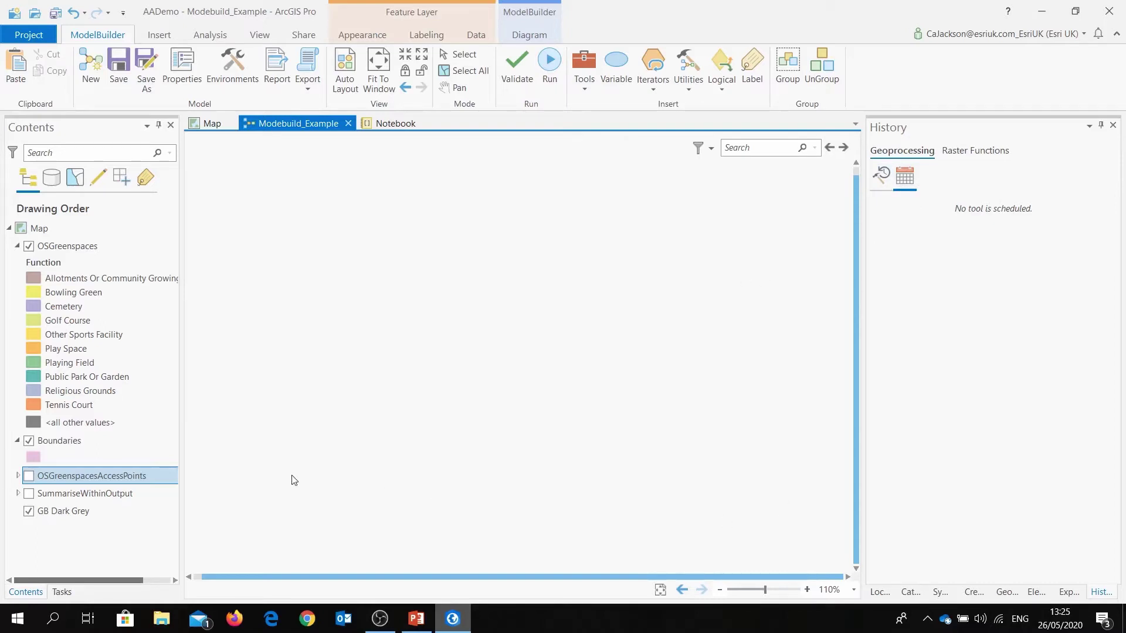
{"action": "left_click", "coordinate": [879, 174]}
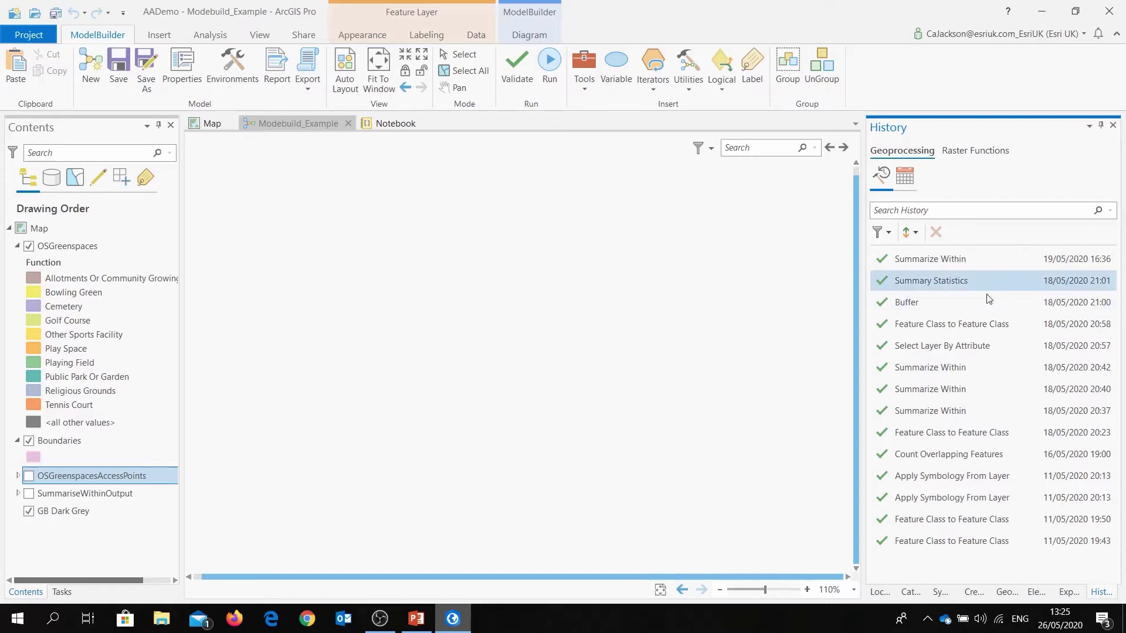
Add the Select Layer By Attribute through Summary Statistics history entries to the Modebuild_Example canvas
{"action": "left_click", "coordinate": [941, 350]}
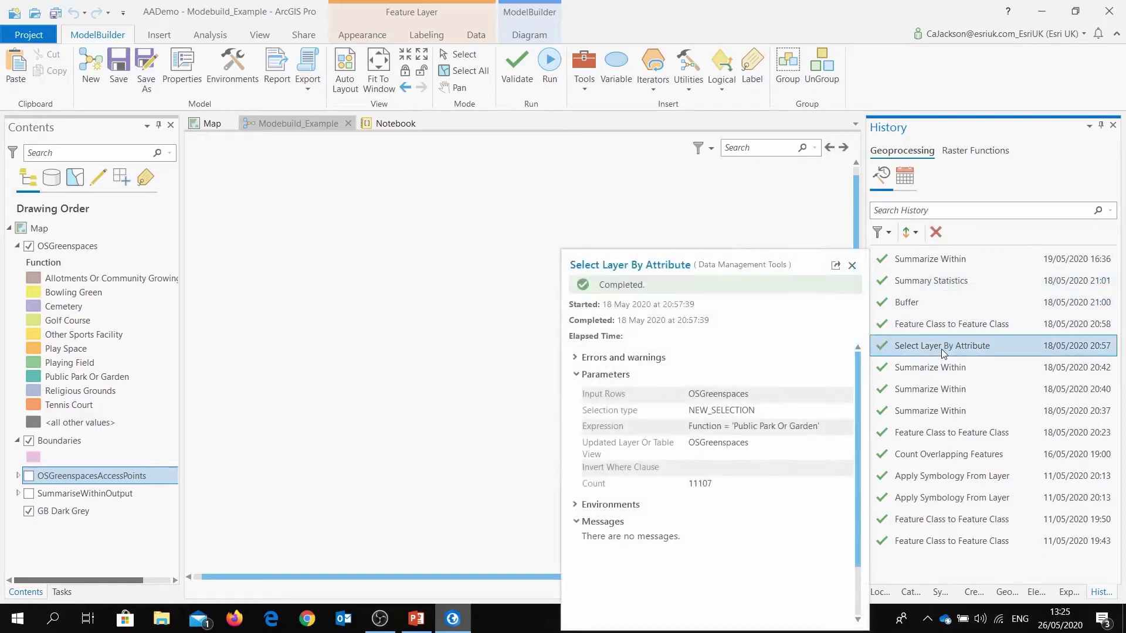
{"action": "left_click", "coordinate": [931, 282], "text": "shift"}
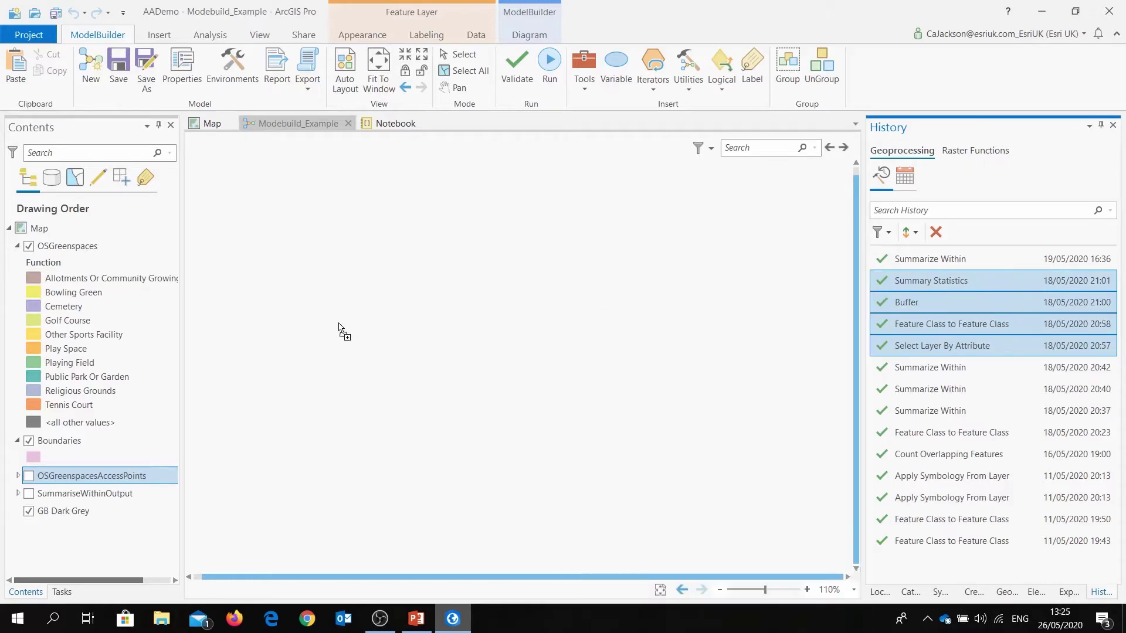
{"action": "left_click_drag", "start_coordinate": [304, 326], "coordinate": [352, 326]}
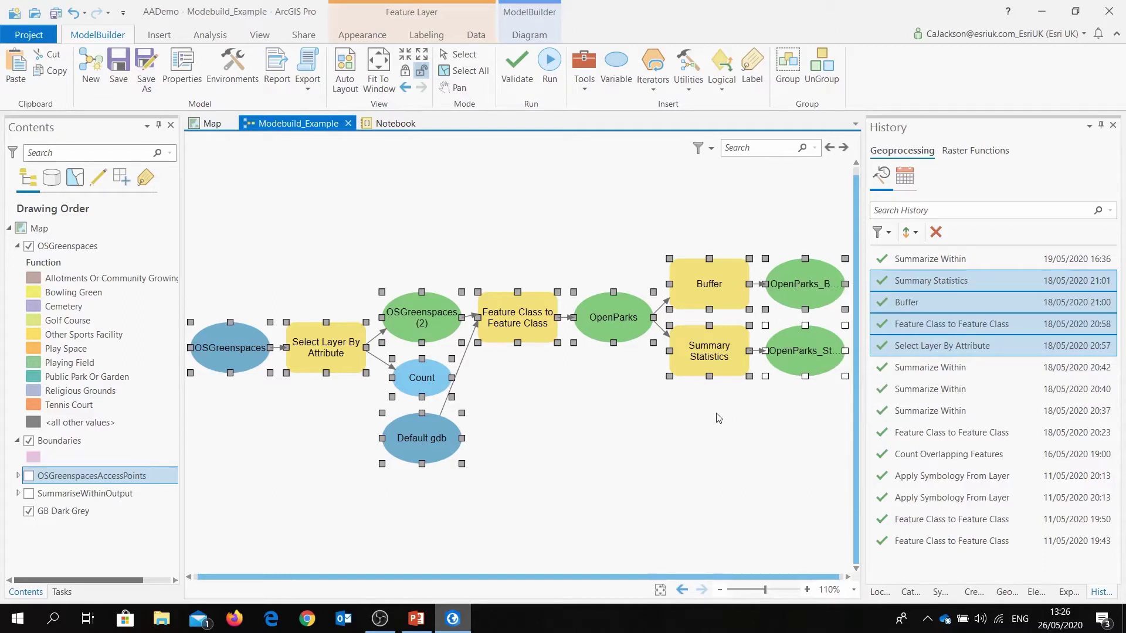
{"action": "left_click", "coordinate": [115, 69]}
{"action": "left_click", "coordinate": [909, 596]}
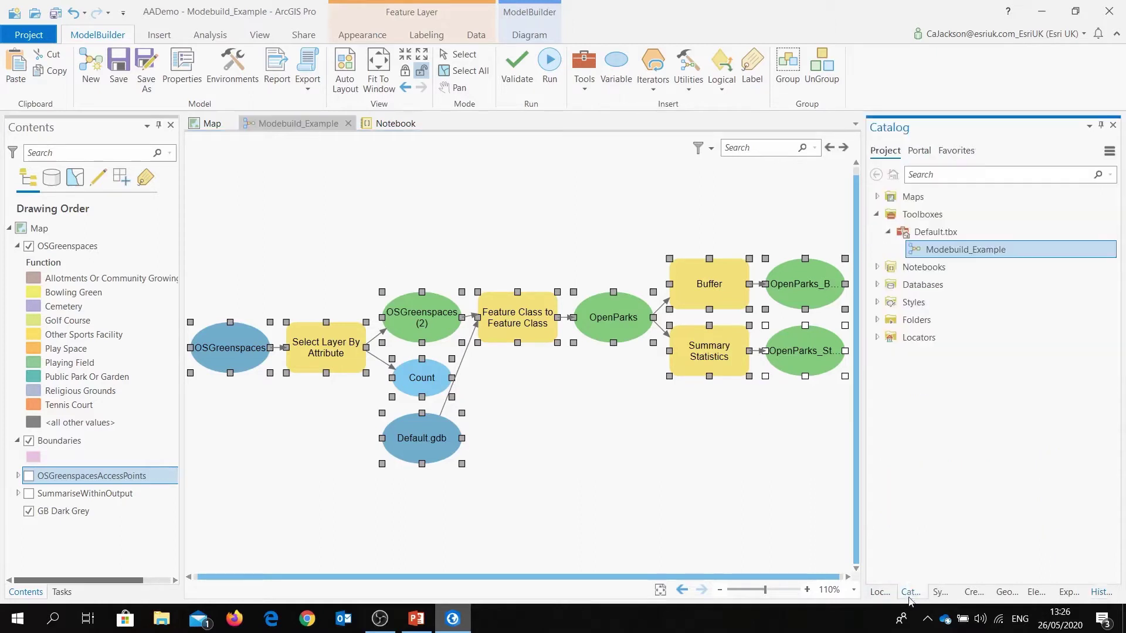
{"action": "double_click", "coordinate": [952, 249]}
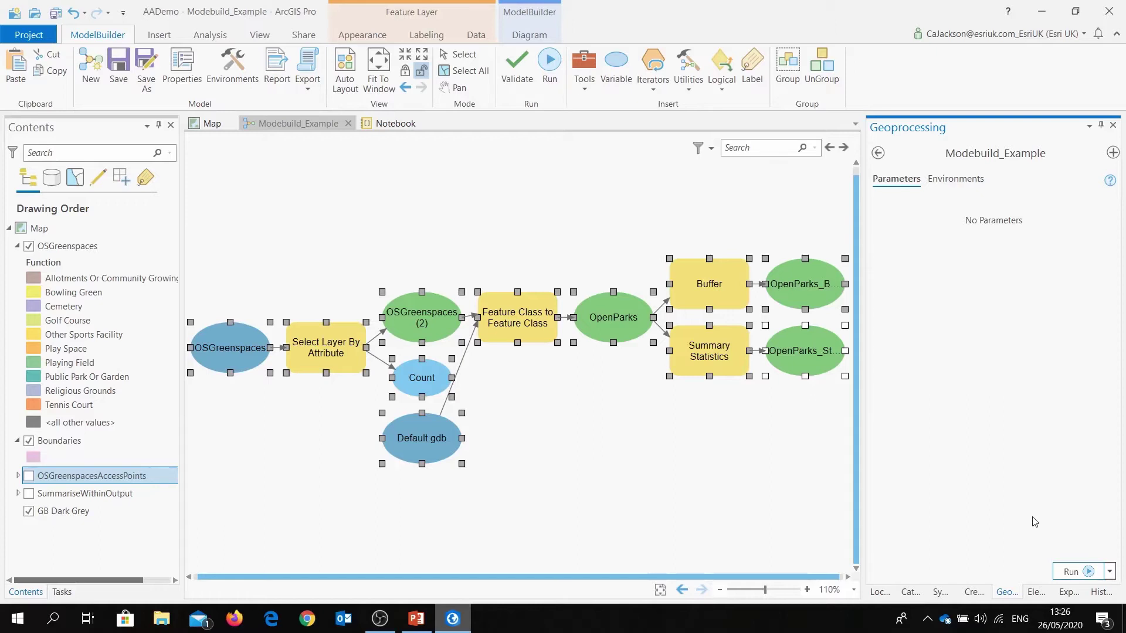
{"action": "left_click", "coordinate": [1109, 572]}
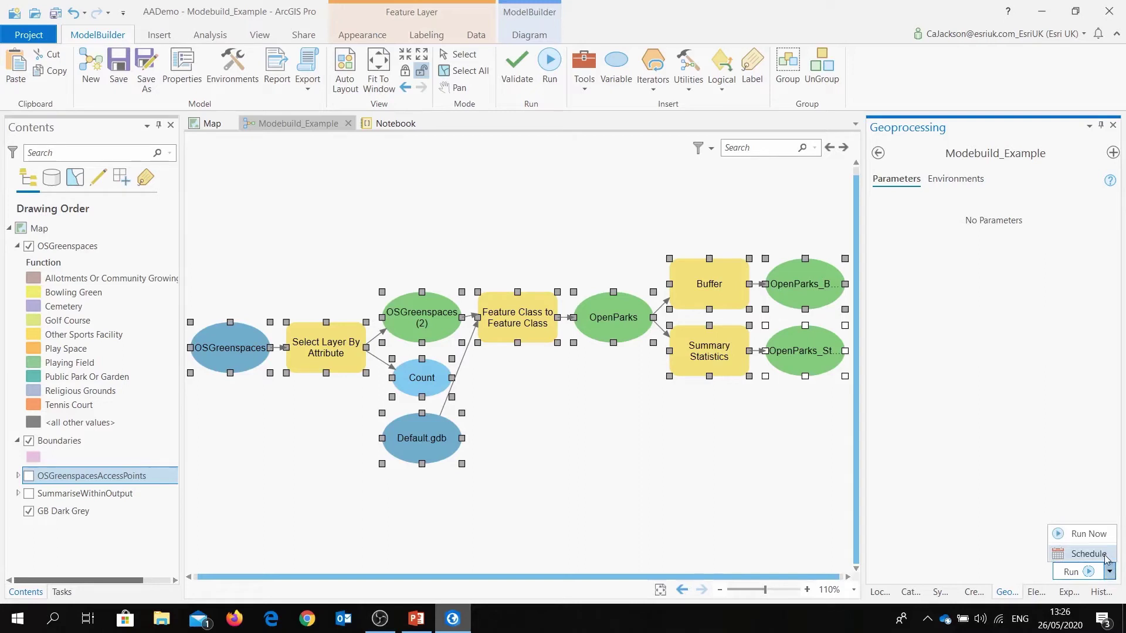
{"action": "left_click", "coordinate": [990, 418]}
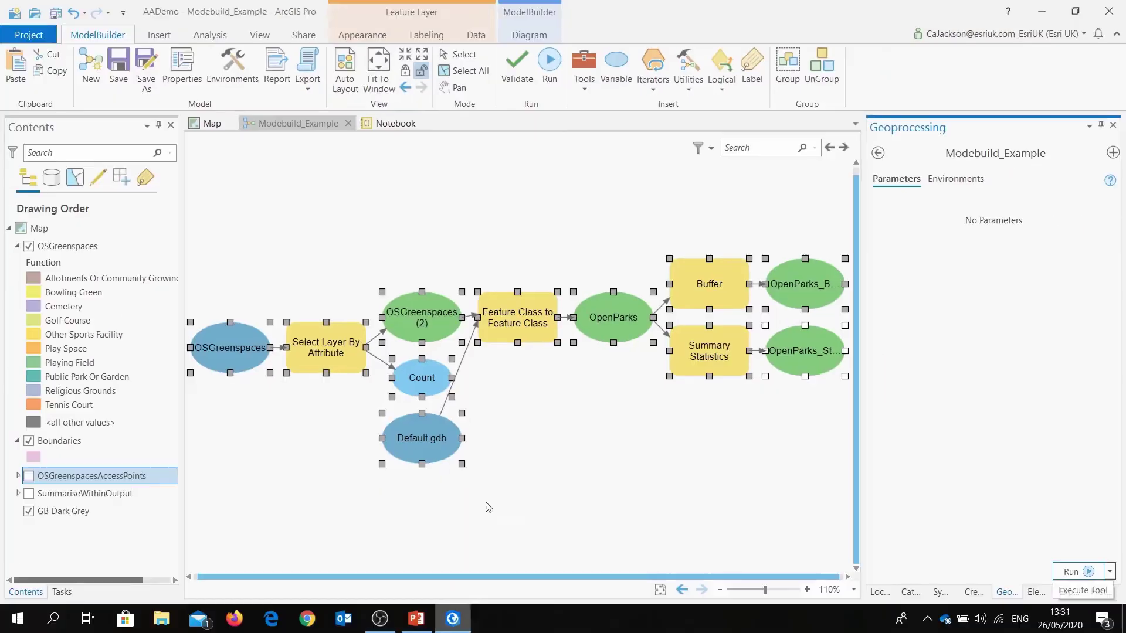
Return to the Map view, then start a New Notebook from Insert and cancel it
{"action": "left_click", "coordinate": [202, 124]}
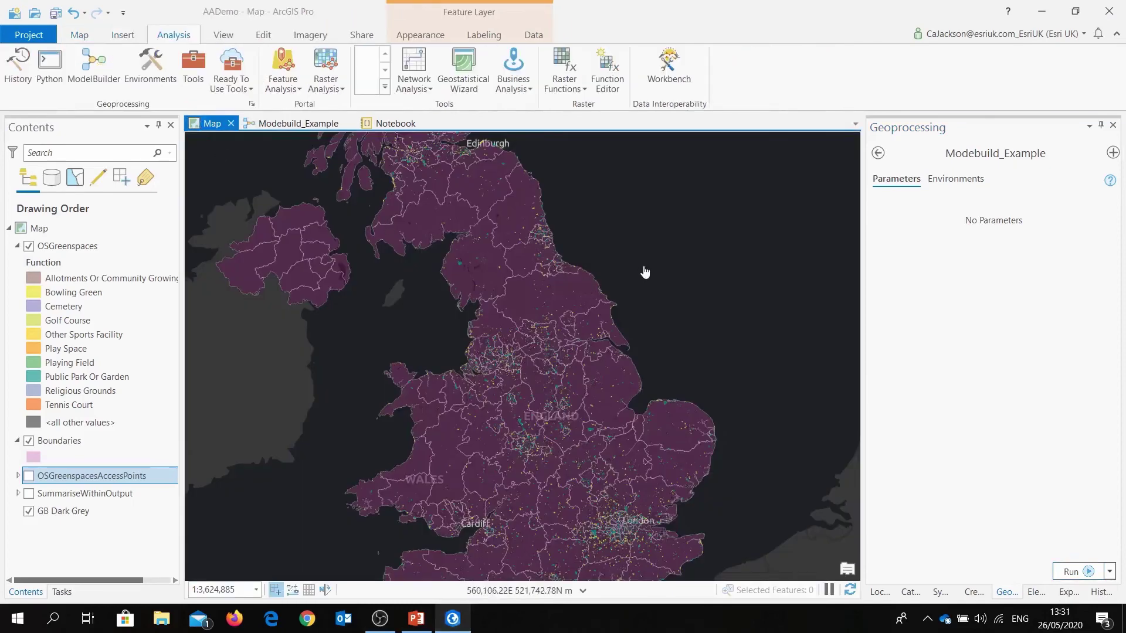
{"action": "left_click", "coordinate": [120, 37]}
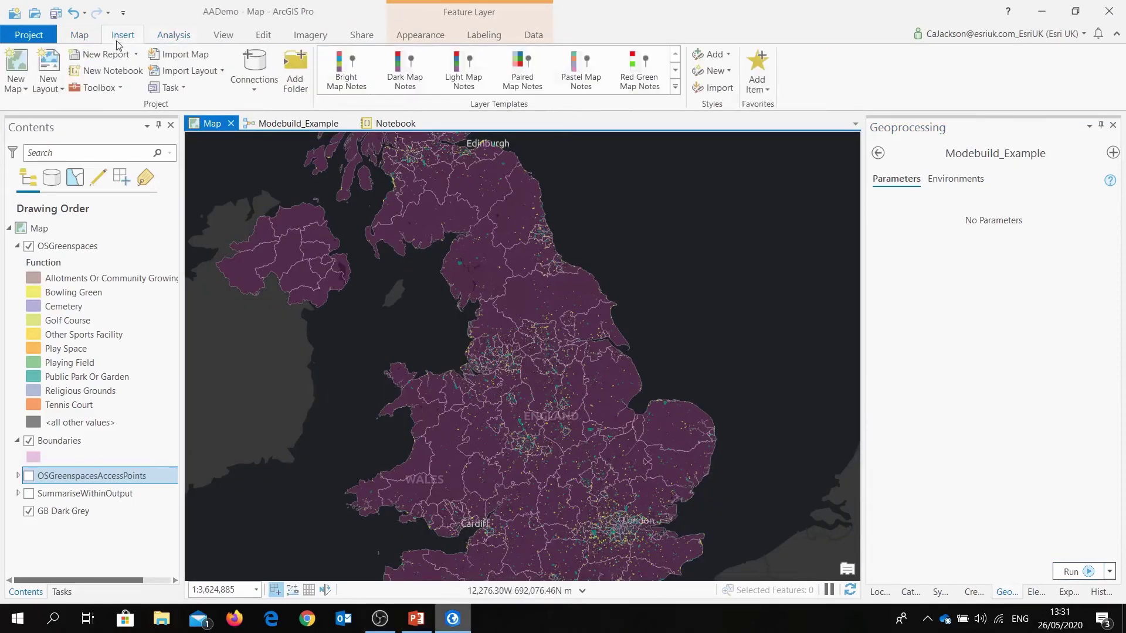
{"action": "left_click", "coordinate": [114, 71]}
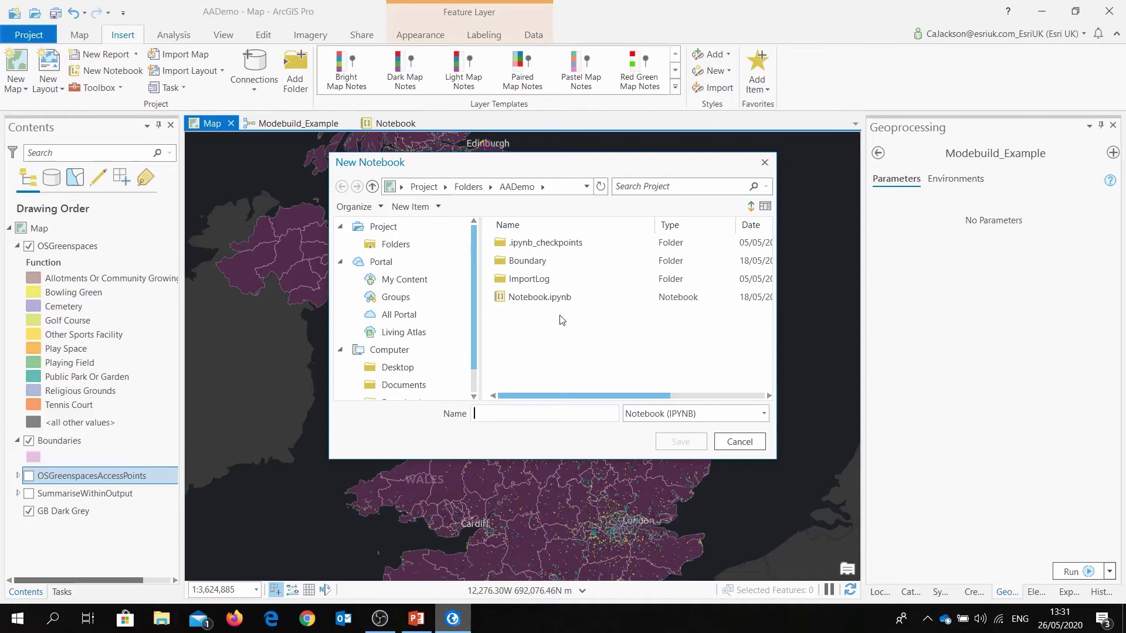
{"action": "left_click", "coordinate": [732, 442]}
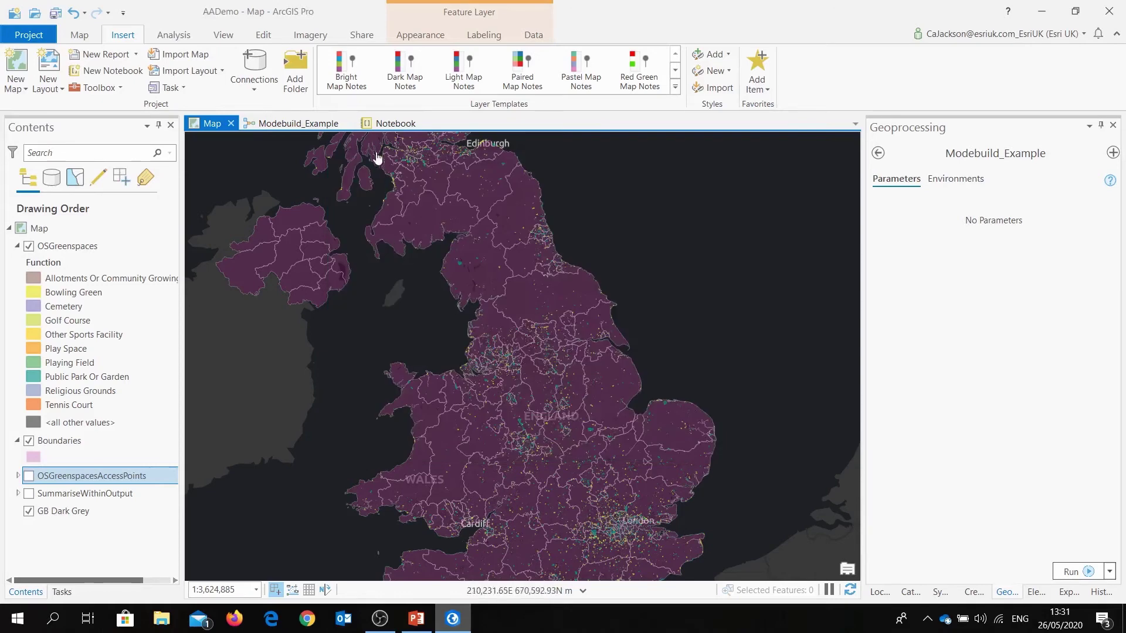
Open the existing notebook and rerun the import, Set Workspace and Define Layers cells
{"action": "left_click", "coordinate": [391, 124]}
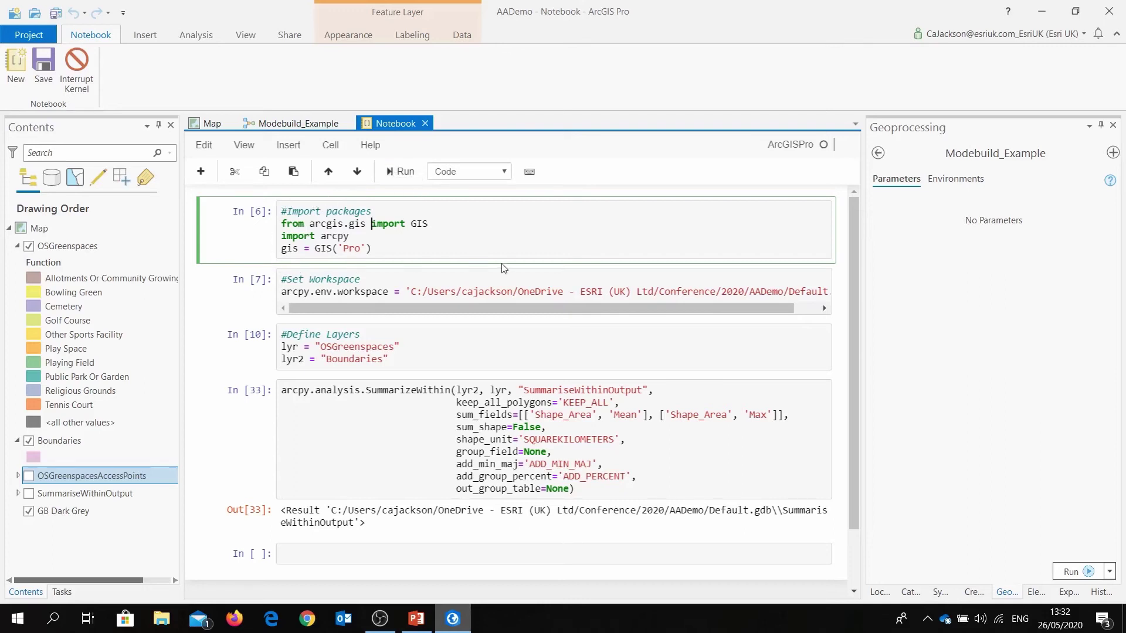
{"action": "left_click", "coordinate": [403, 174]}
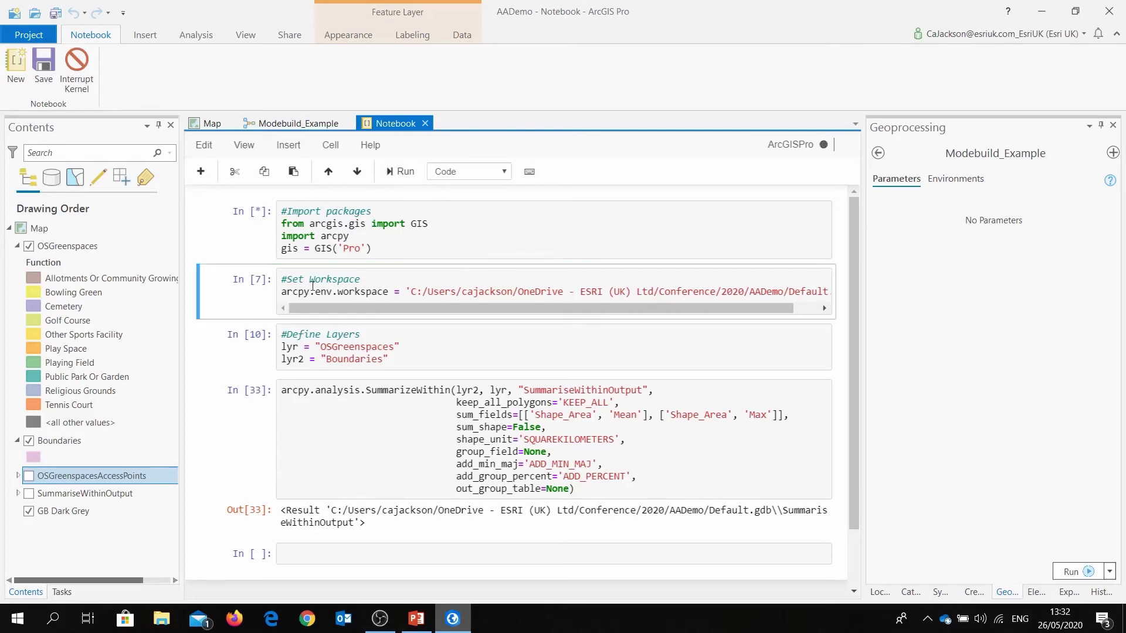
{"action": "left_click", "coordinate": [410, 174]}
{"action": "left_click", "coordinate": [412, 174]}
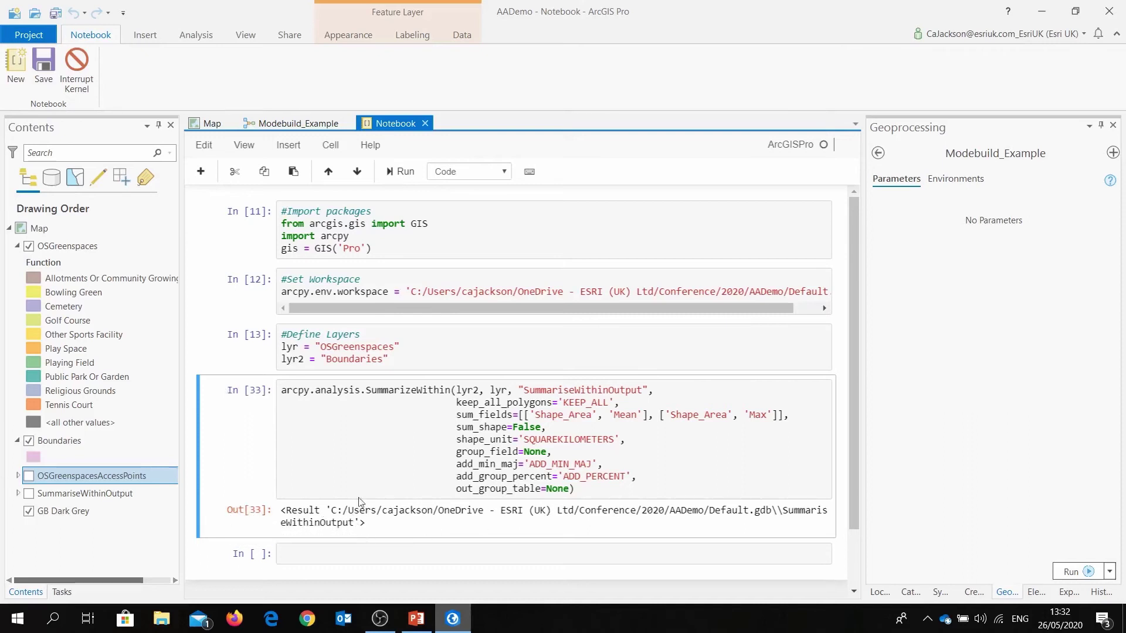
Remove the quotes around OSGreenspaces in Define Layers and run it to trigger a NameError
{"action": "left_click", "coordinate": [431, 357]}
{"action": "left_click", "coordinate": [418, 339]}
{"action": "left_click", "coordinate": [405, 345]}
{"action": "key", "text": "BackSpace"}
{"action": "left_click", "coordinate": [321, 346]}
{"action": "key", "text": "BackSpace"}
{"action": "left_click", "coordinate": [416, 350]}
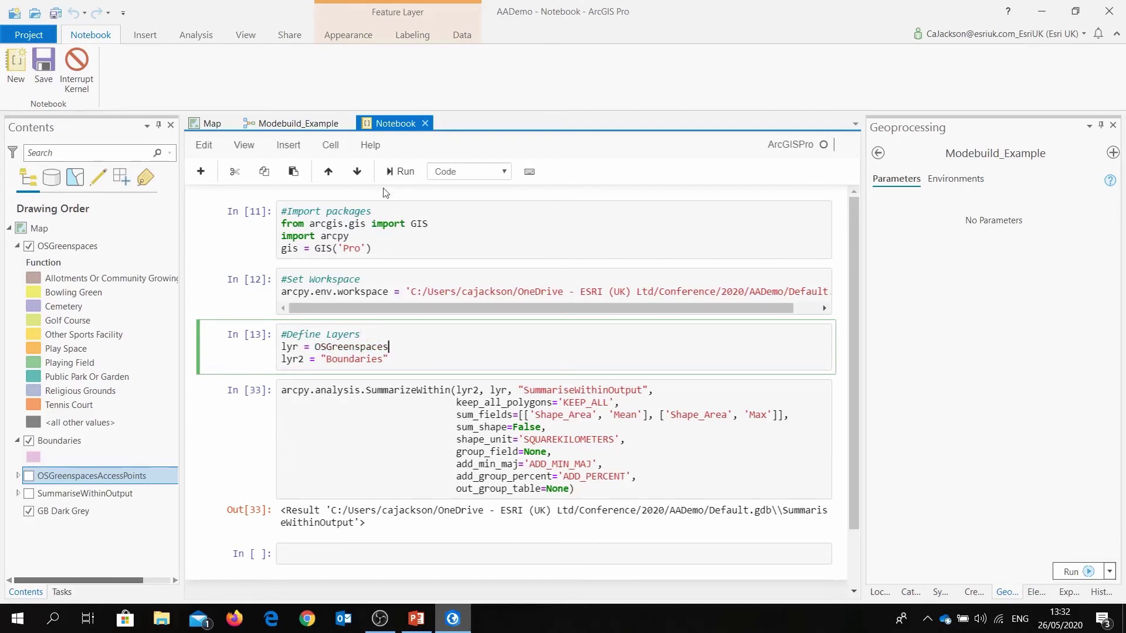
{"action": "left_click", "coordinate": [402, 171]}
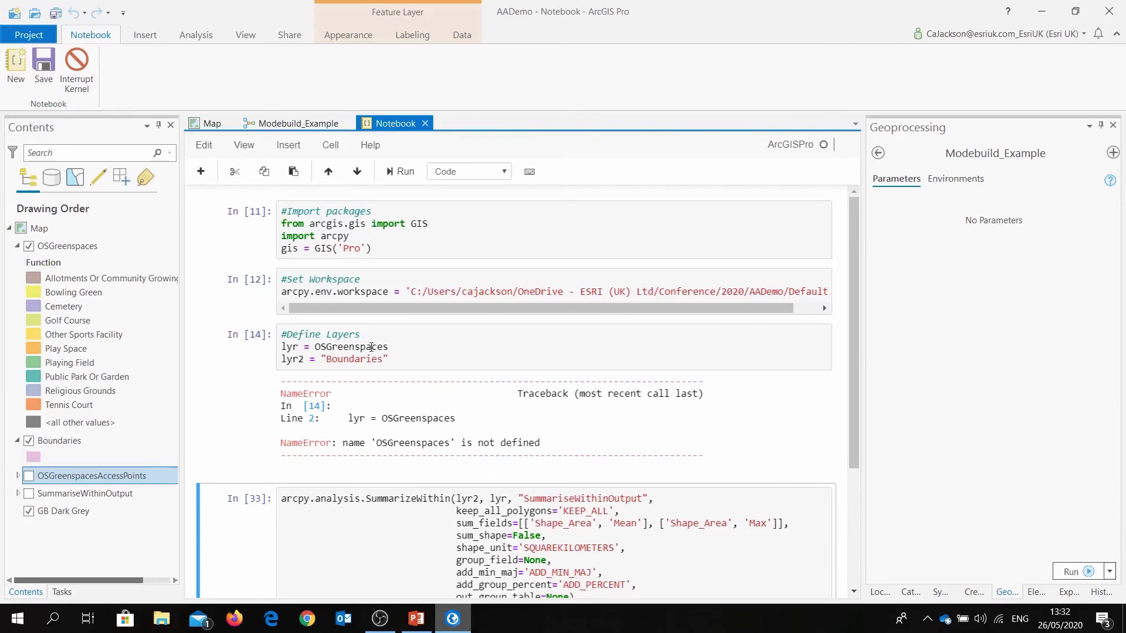
Put the quotes back around "OSGreenspaces" and rerun the Define Layers cell without error
{"action": "left_click", "coordinate": [395, 348]}
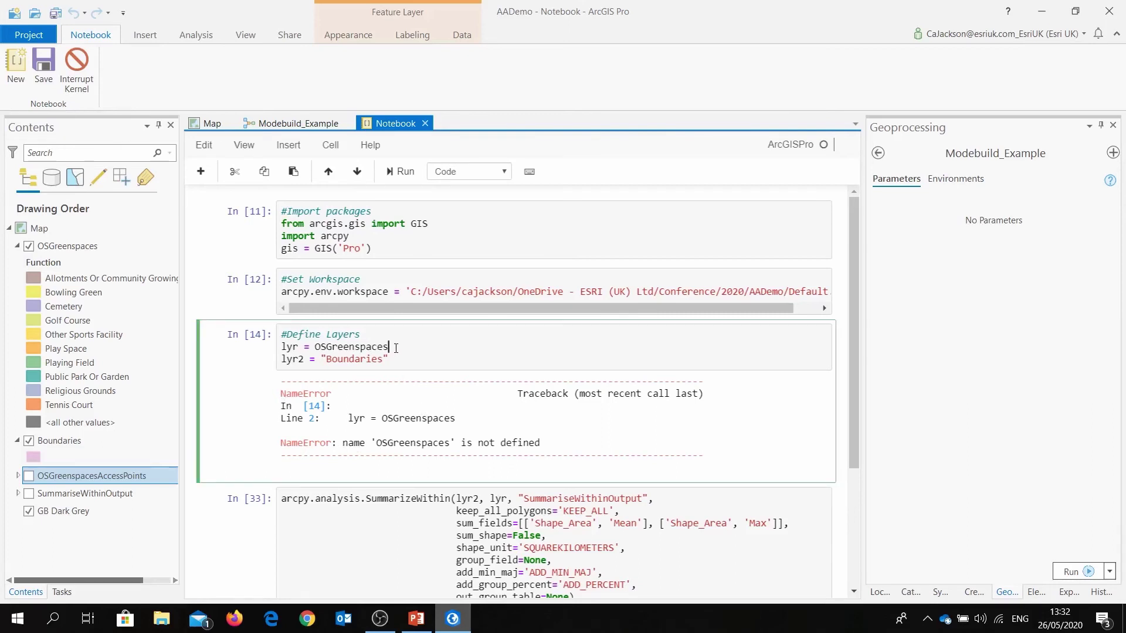
{"action": "type", "text": "\""}
{"action": "key", "text": "Left"}
{"action": "key", "text": "Left"}
{"action": "key", "text": "Left"}
{"action": "key", "text": "Left"}
{"action": "key", "text": "Left"}
{"action": "key", "text": "Left"}
{"action": "key", "text": "Left"}
{"action": "key", "text": "Left"}
{"action": "key", "text": "Left"}
{"action": "key", "text": "Left"}
{"action": "key", "text": "Left"}
{"action": "key", "text": "Left"}
{"action": "key", "text": "Left"}
{"action": "key", "text": "Left"}
{"action": "type", "text": "\""}
{"action": "left_click", "coordinate": [401, 171]}
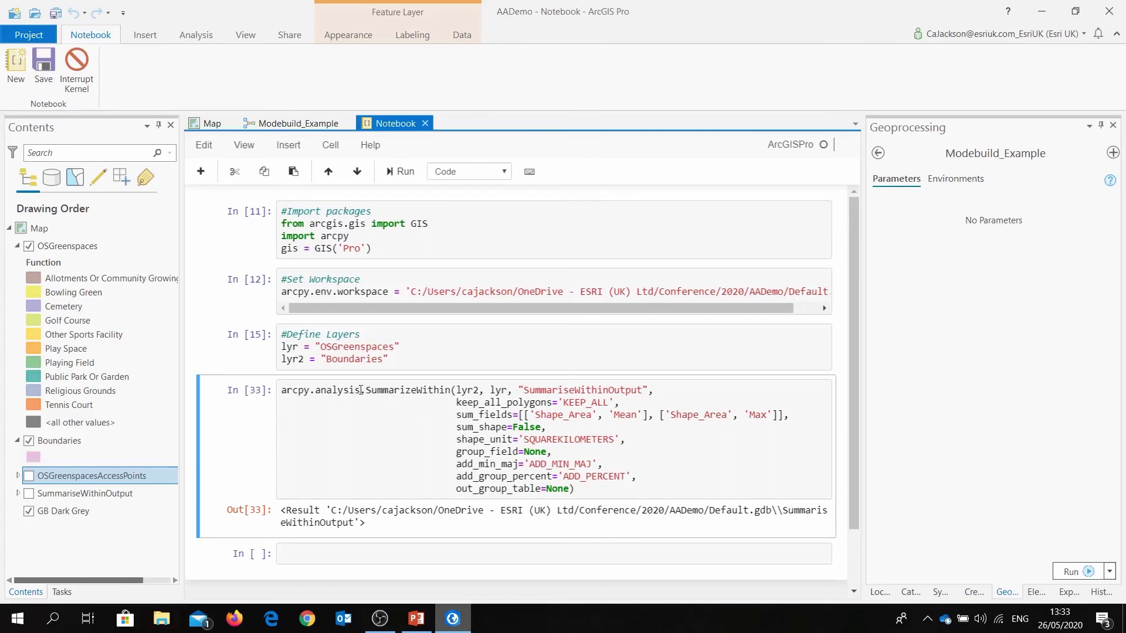
{"action": "left_click", "coordinate": [361, 390]}
{"action": "key", "text": "Tab"}
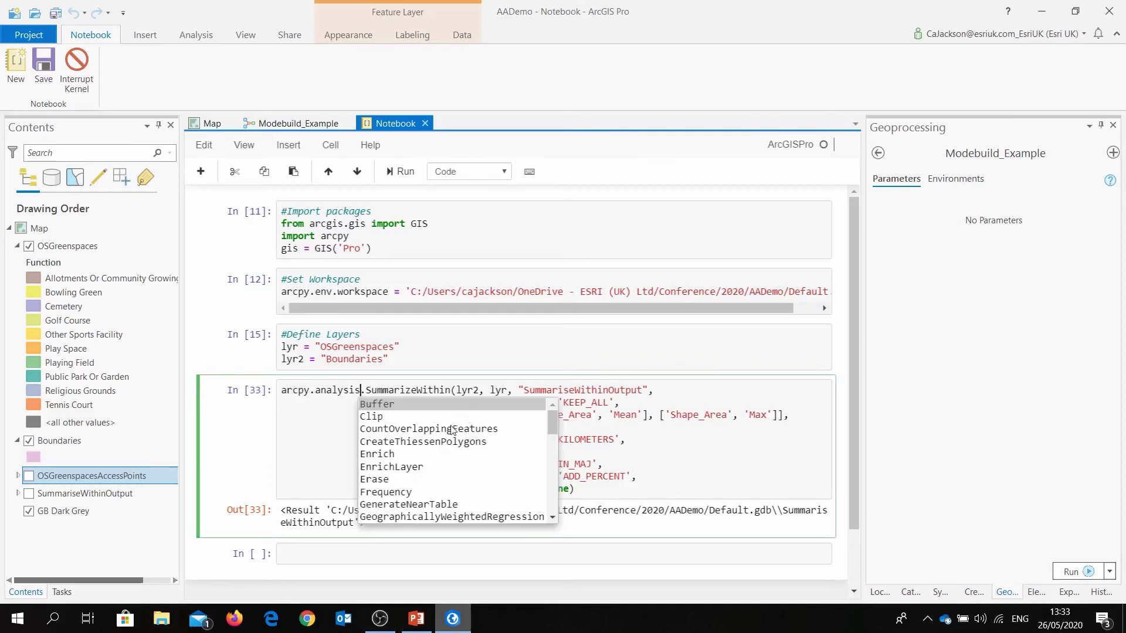
{"action": "scroll", "coordinate": [451, 431], "scroll_direction": "down", "scroll_amount": 6}
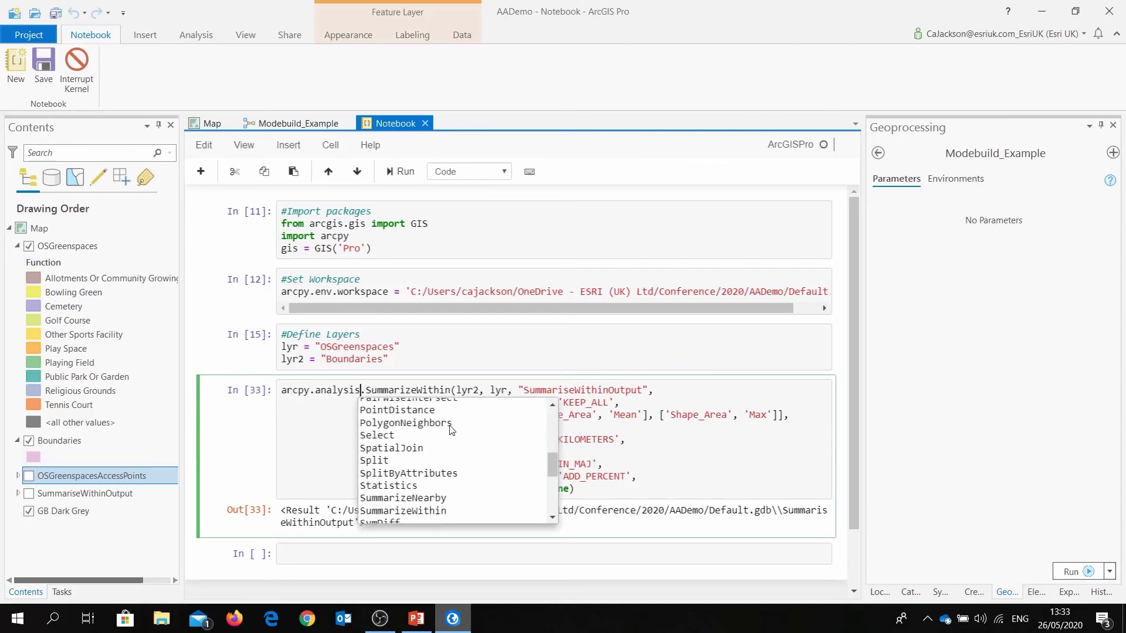
{"action": "scroll", "coordinate": [450, 427], "scroll_direction": "down", "scroll_amount": 3}
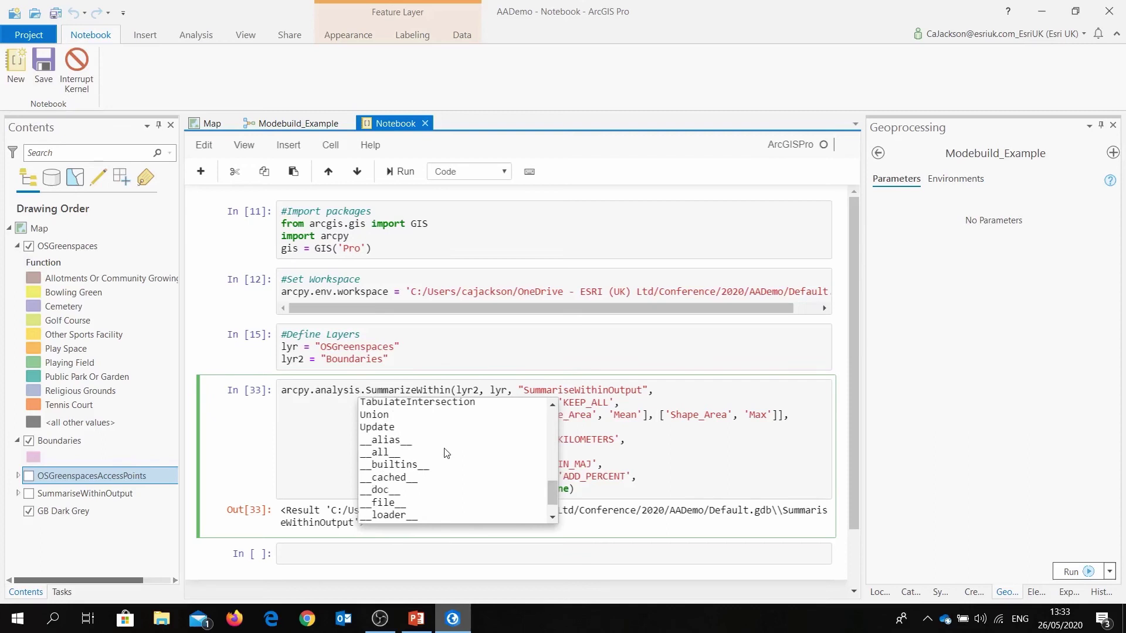
{"action": "scroll", "coordinate": [446, 453], "scroll_direction": "up", "scroll_amount": 9}
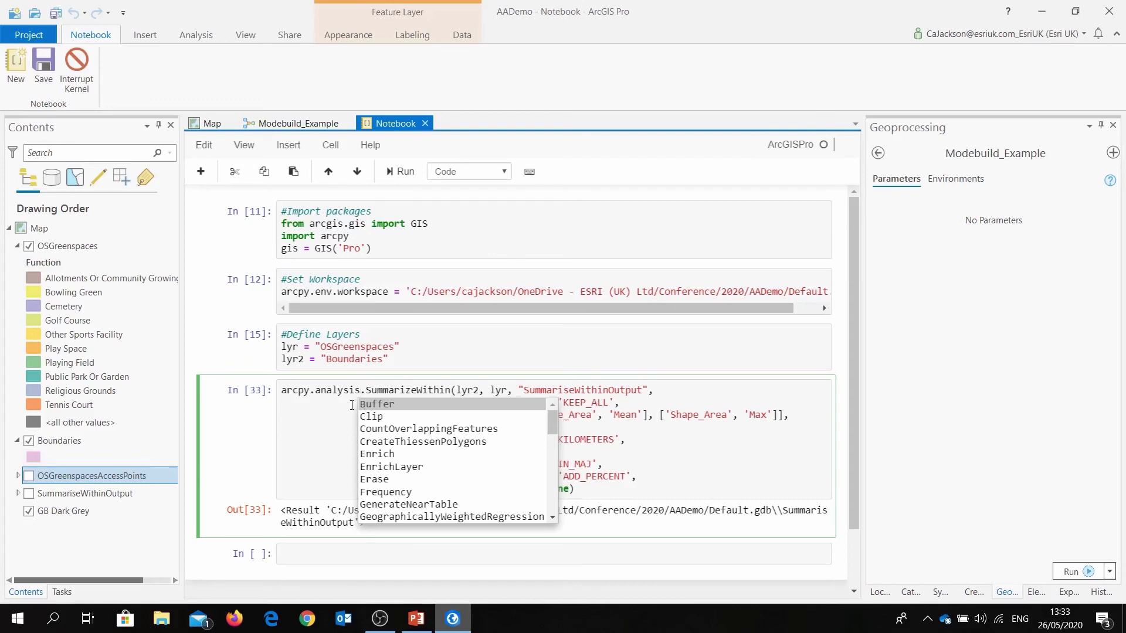
{"action": "left_click", "coordinate": [328, 449]}
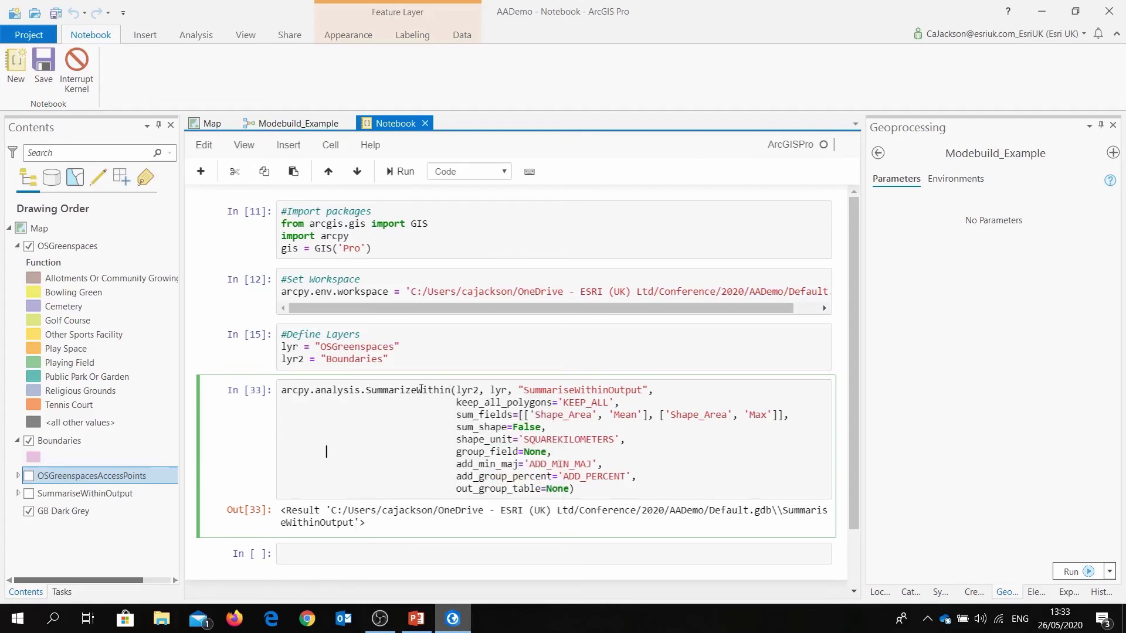
{"action": "left_click", "coordinate": [452, 390]}
{"action": "key", "text": "shift+Tab"}
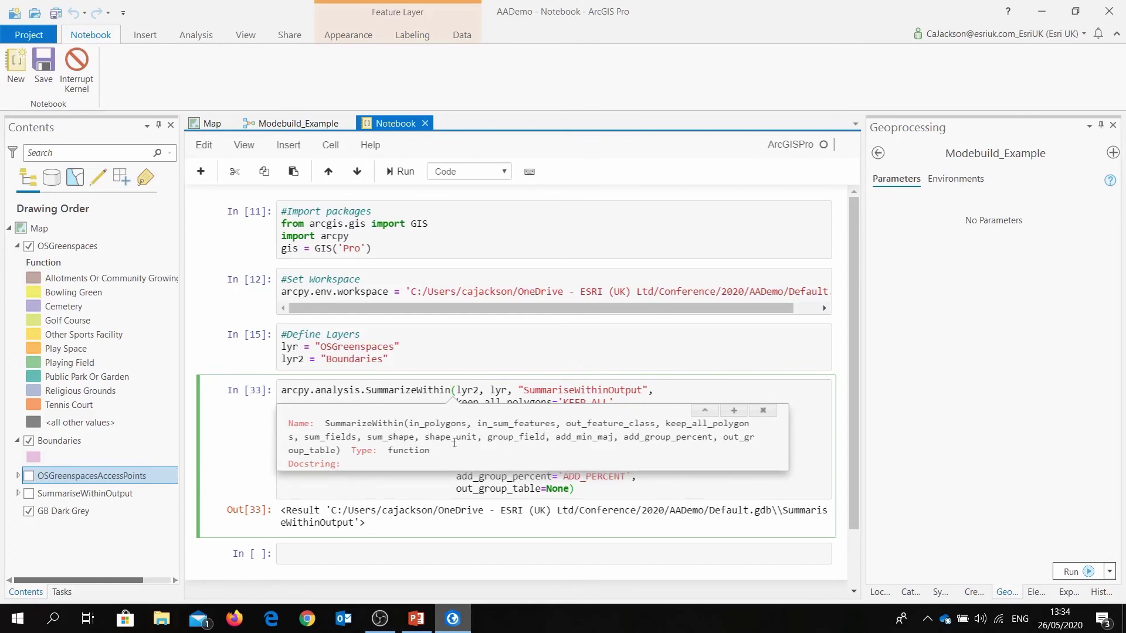
{"action": "left_click", "coordinate": [705, 414]}
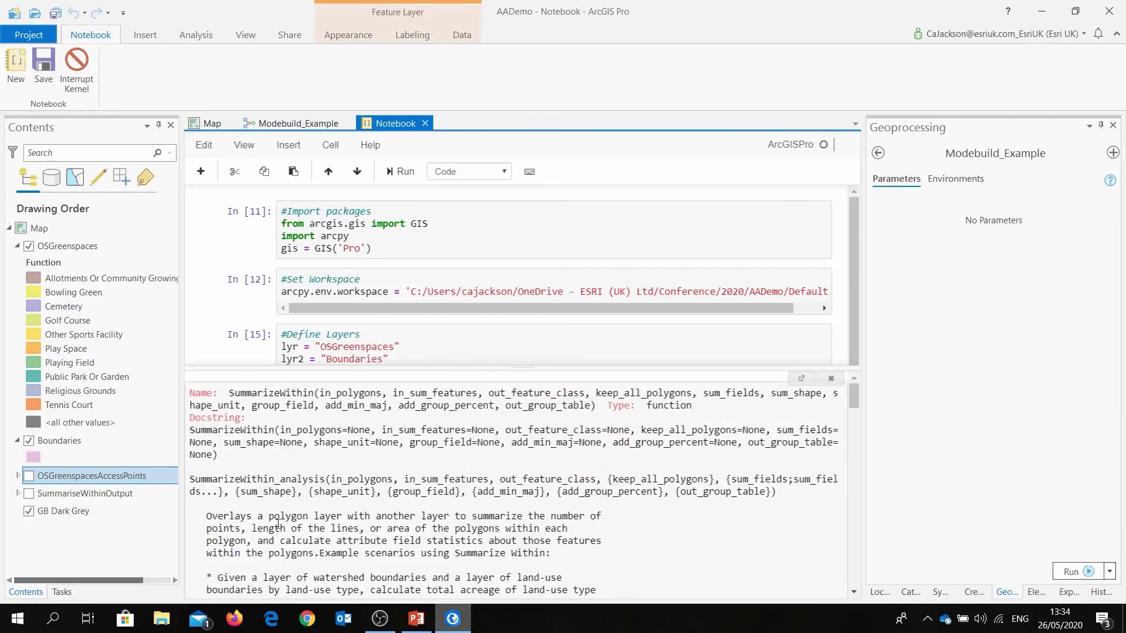
{"action": "scroll", "coordinate": [288, 522], "scroll_direction": "down", "scroll_amount": 8}
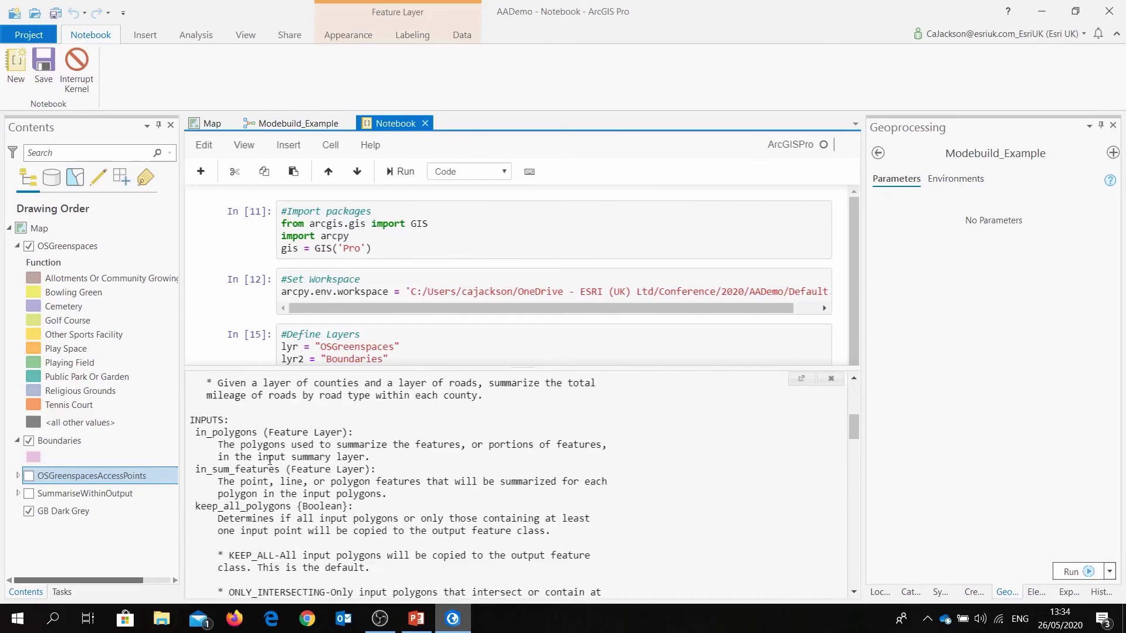
{"action": "scroll", "coordinate": [276, 464], "scroll_direction": "down", "scroll_amount": 4}
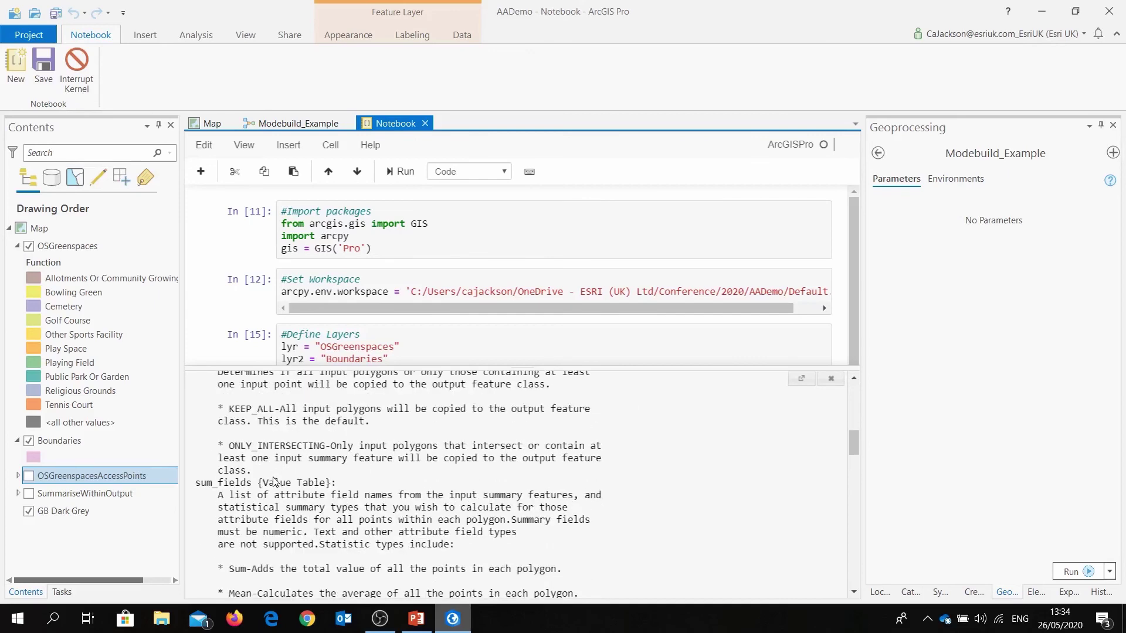
{"action": "scroll", "coordinate": [275, 507], "scroll_direction": "down", "scroll_amount": 4}
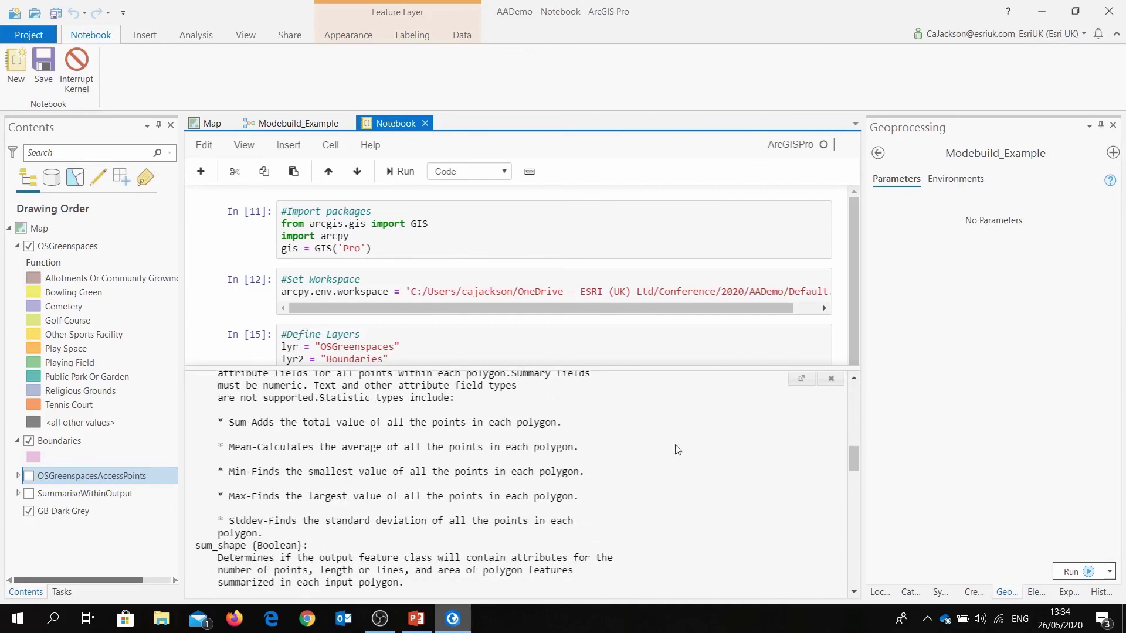
{"action": "left_click", "coordinate": [830, 378]}
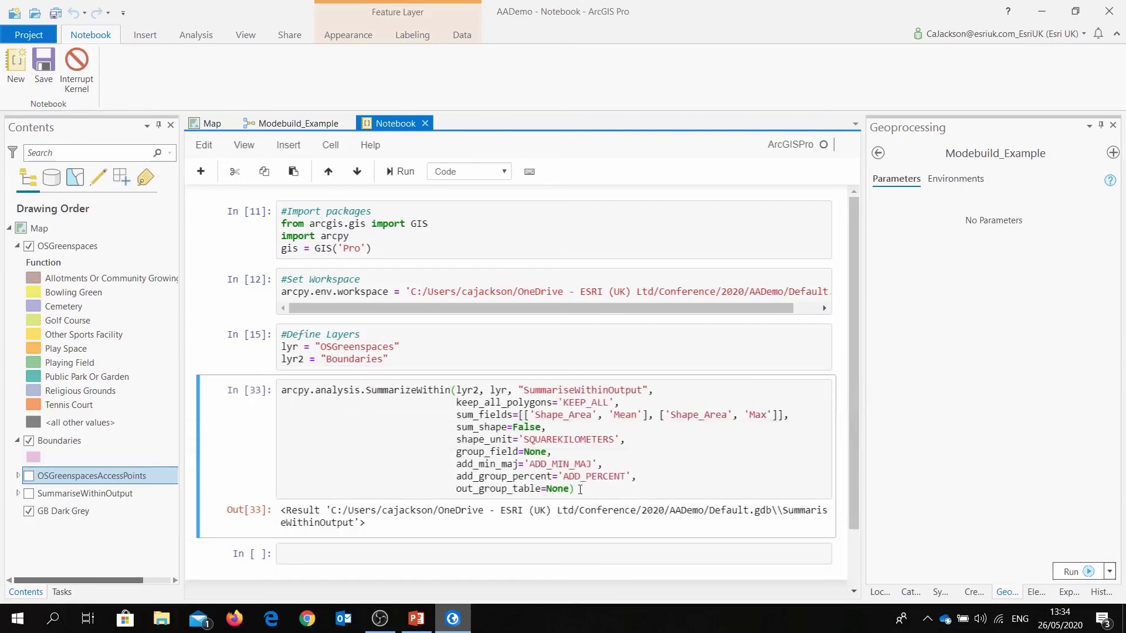